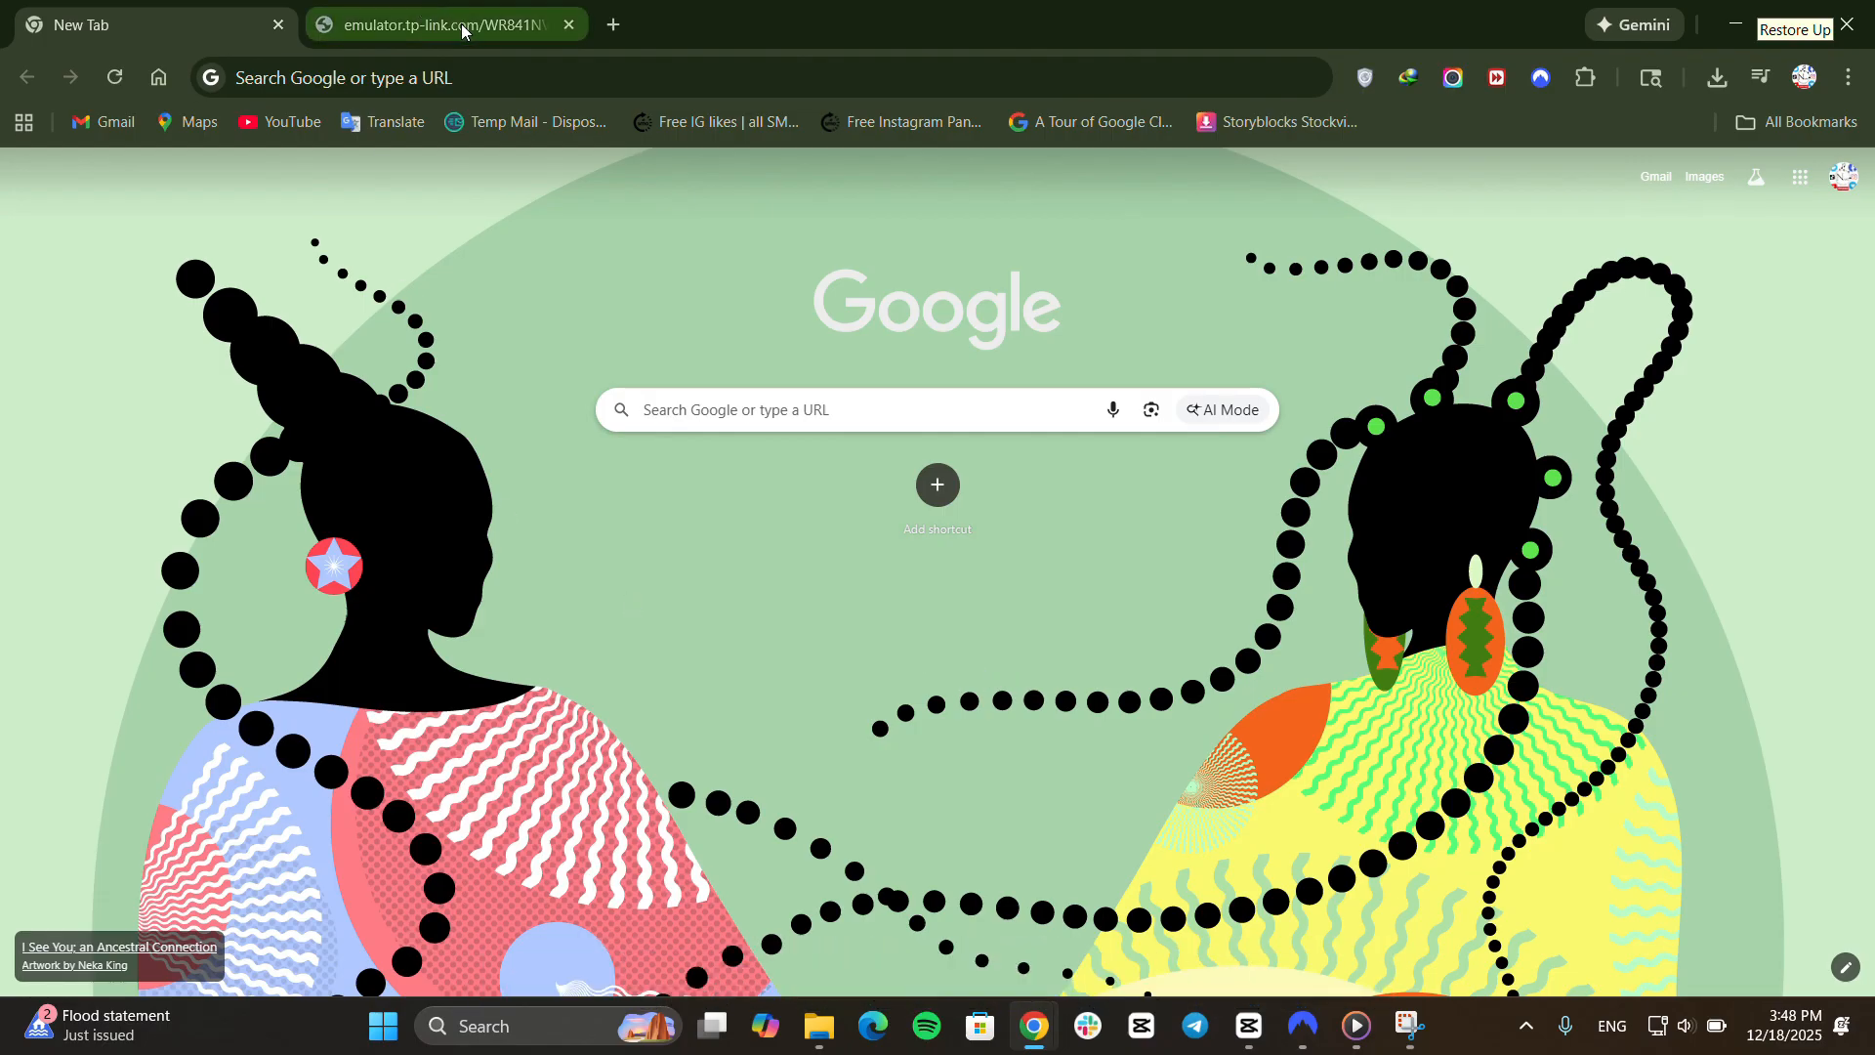
Step: Switch to the TP-Link emulator page and log in to the router with the prefilled credentials
{"action": "left_click", "coordinate": [526, 5]}
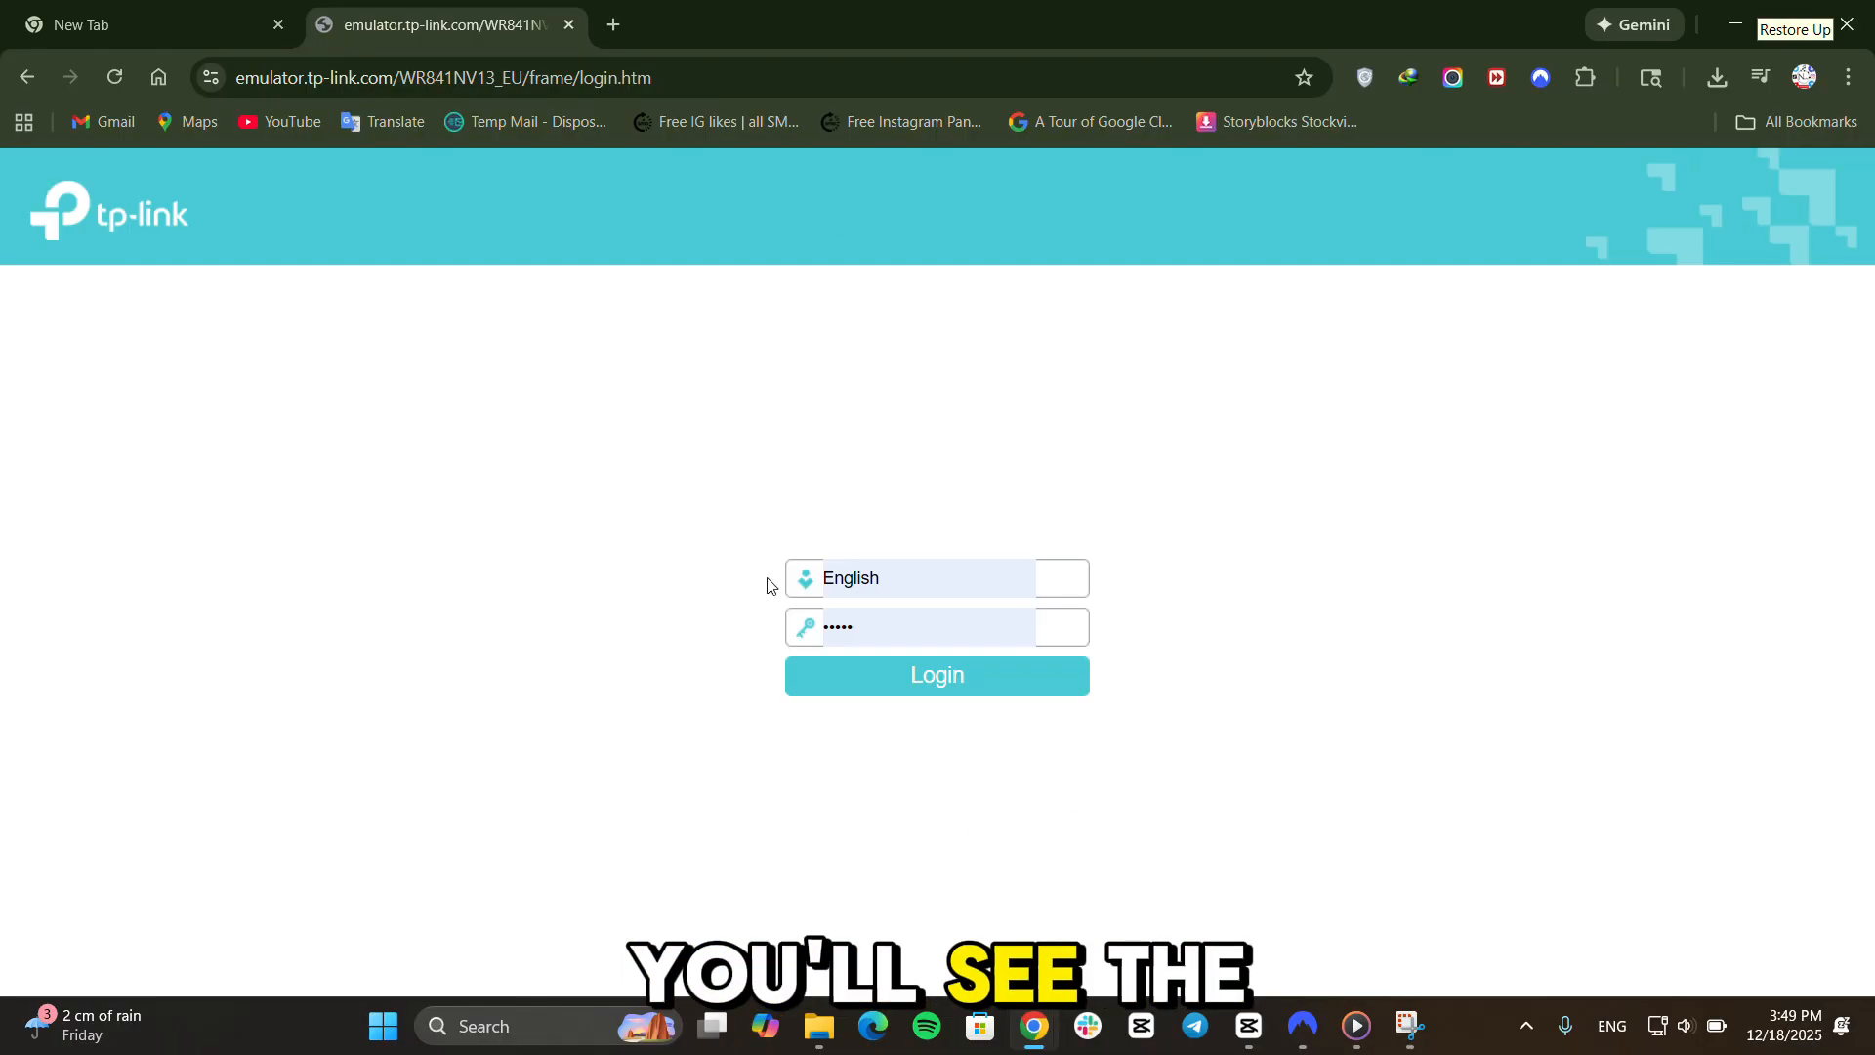
{"action": "left_click", "coordinate": [914, 574]}
{"action": "left_click_drag", "start_coordinate": [914, 574], "coordinate": [823, 577]}
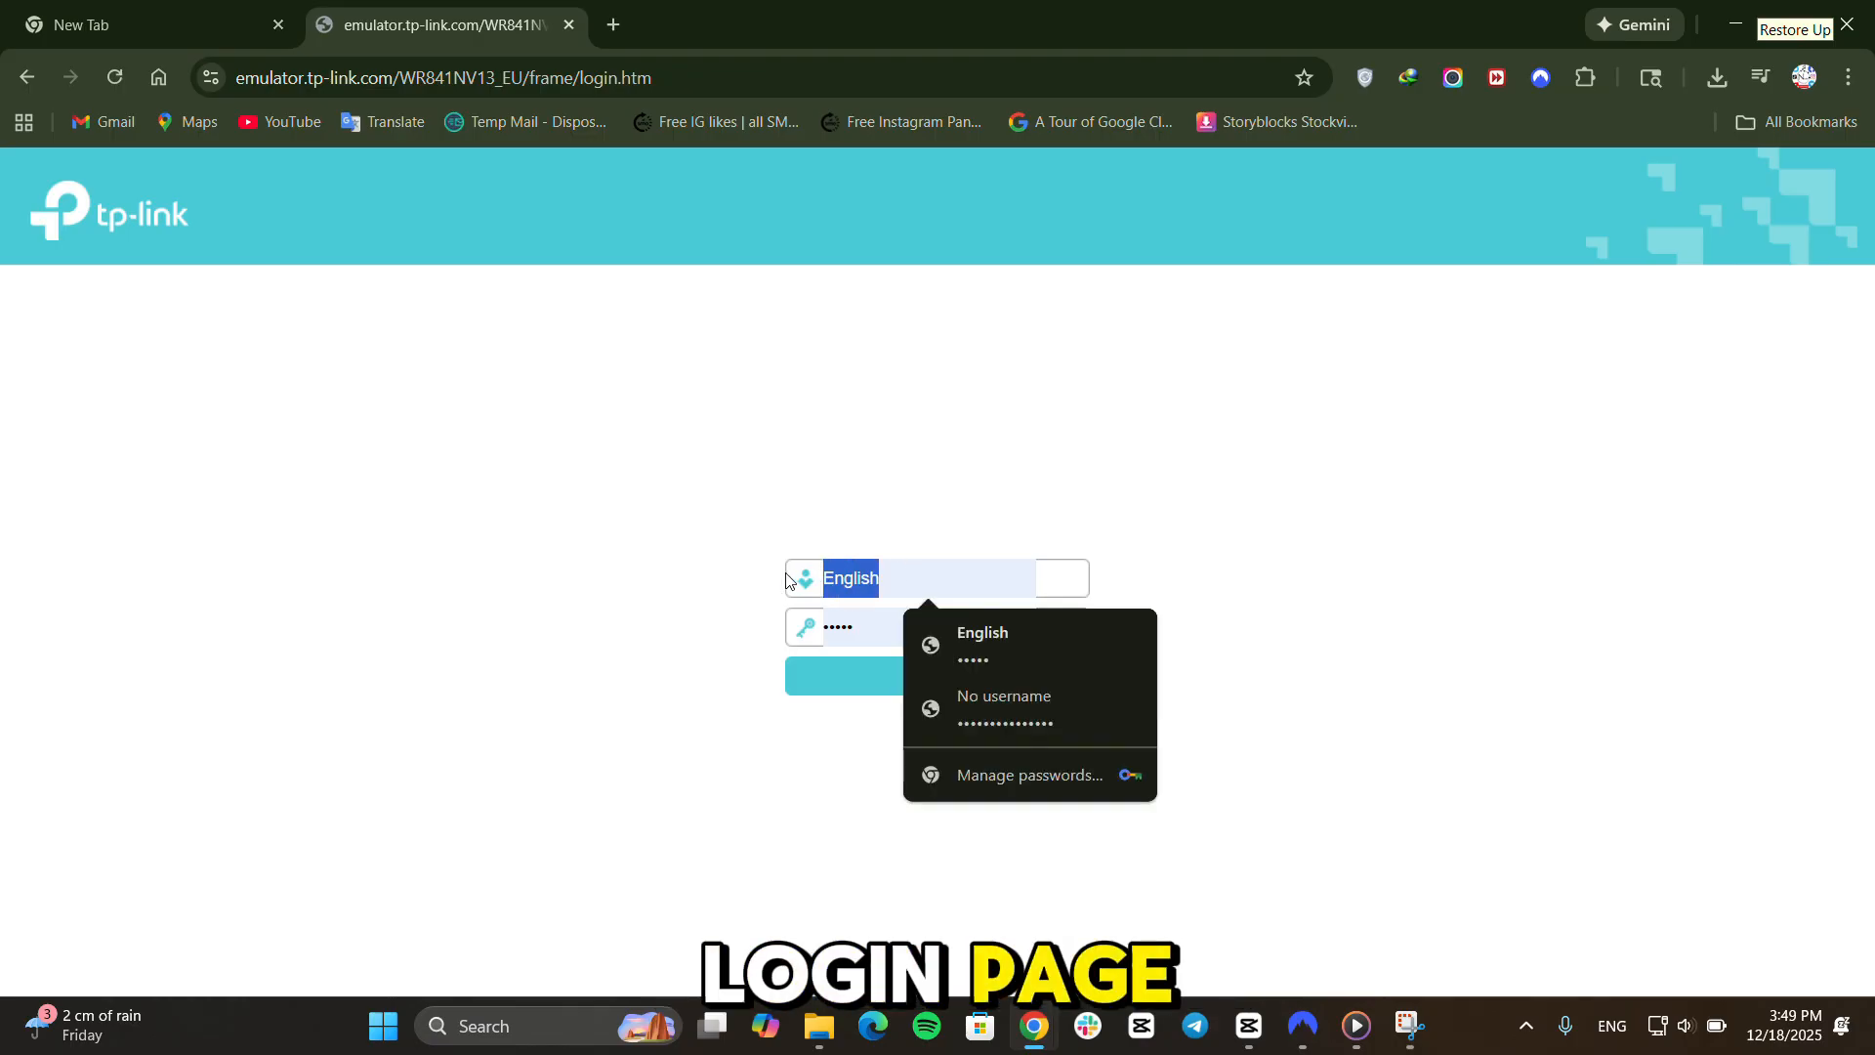
{"action": "left_click", "coordinate": [1016, 489]}
{"action": "left_click_drag", "start_coordinate": [938, 636], "coordinate": [740, 635]}
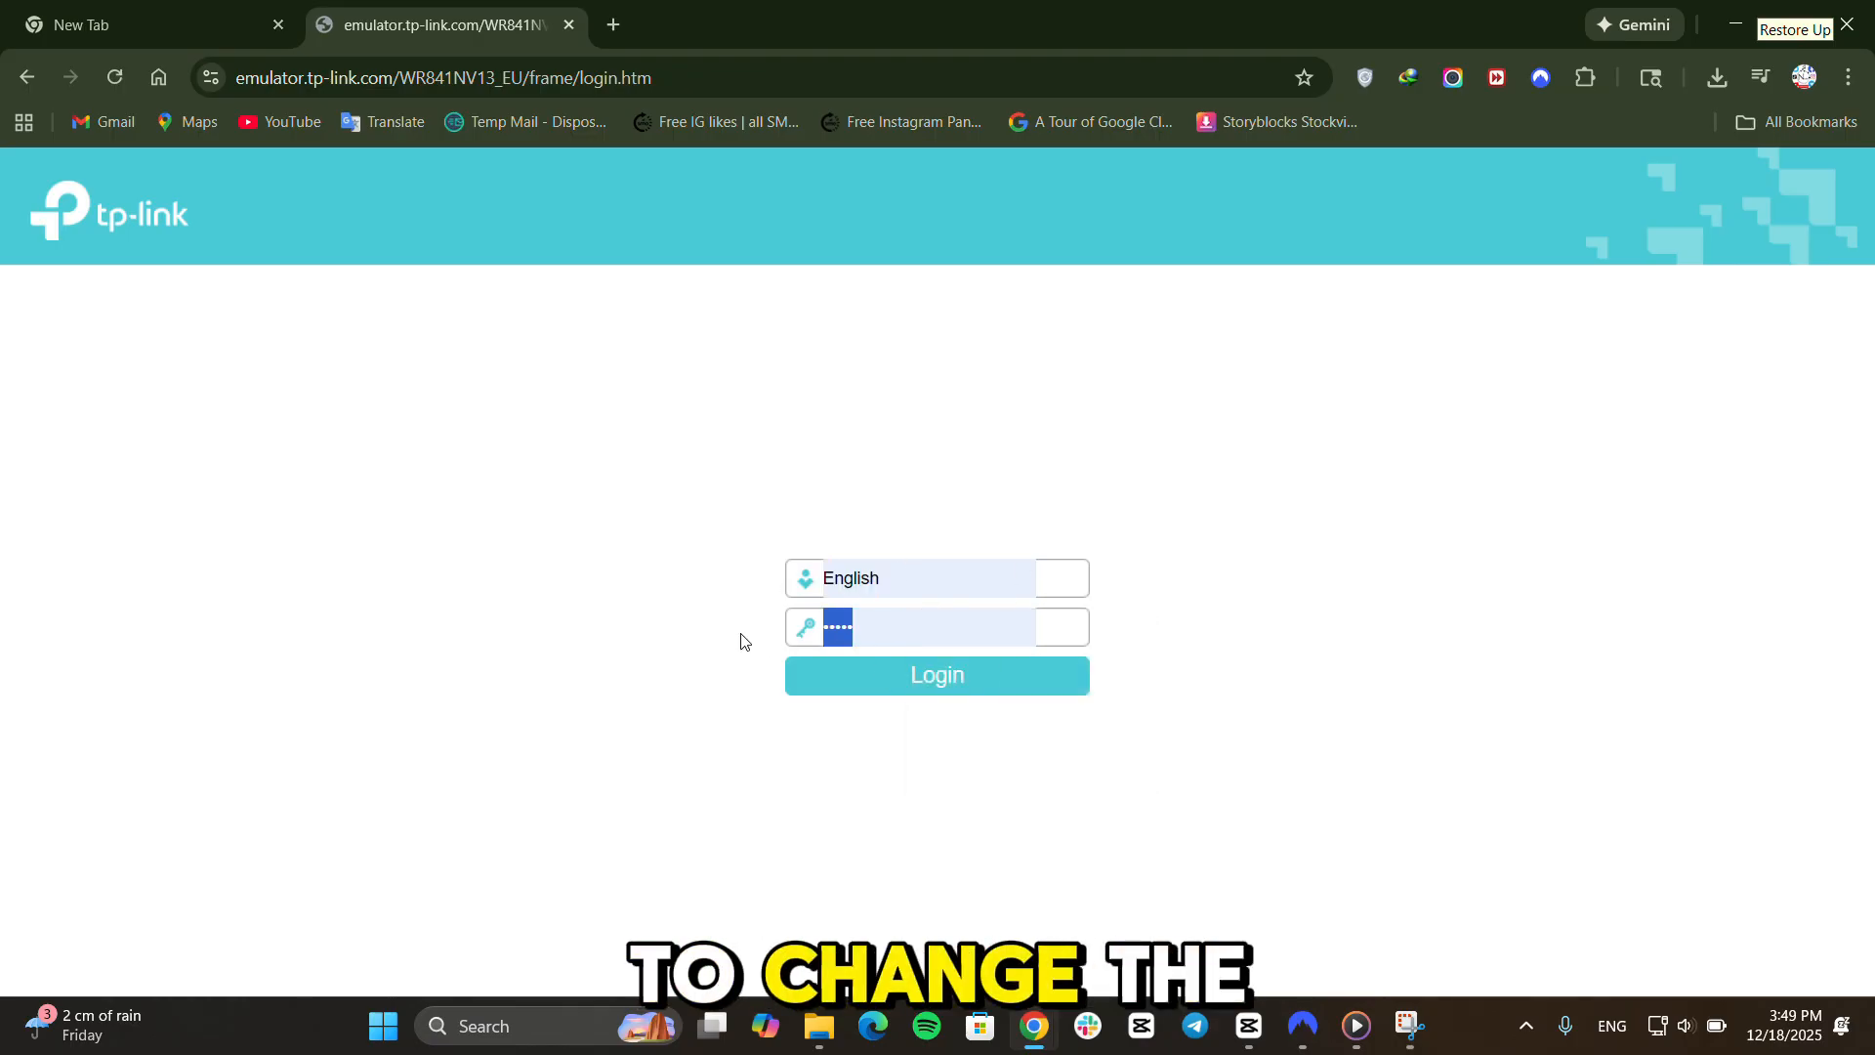
{"action": "left_click", "coordinate": [901, 783]}
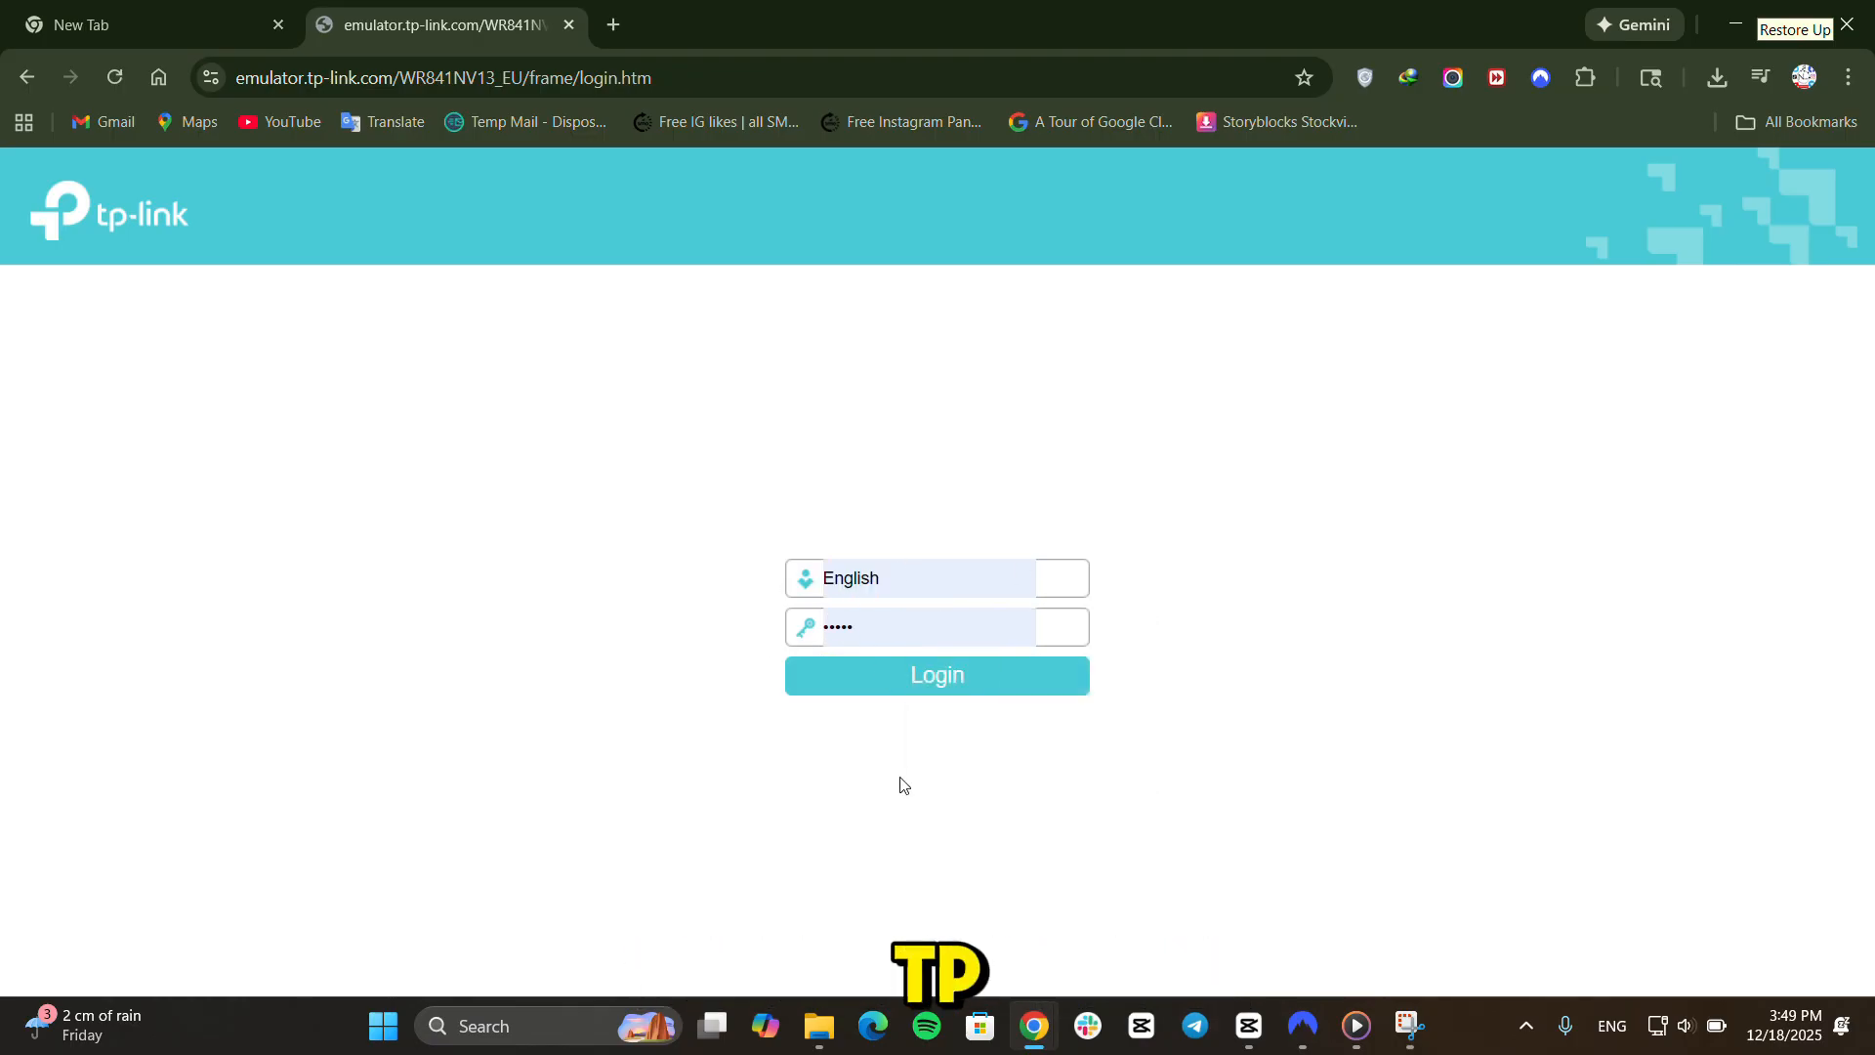
{"action": "left_click", "coordinate": [978, 684]}
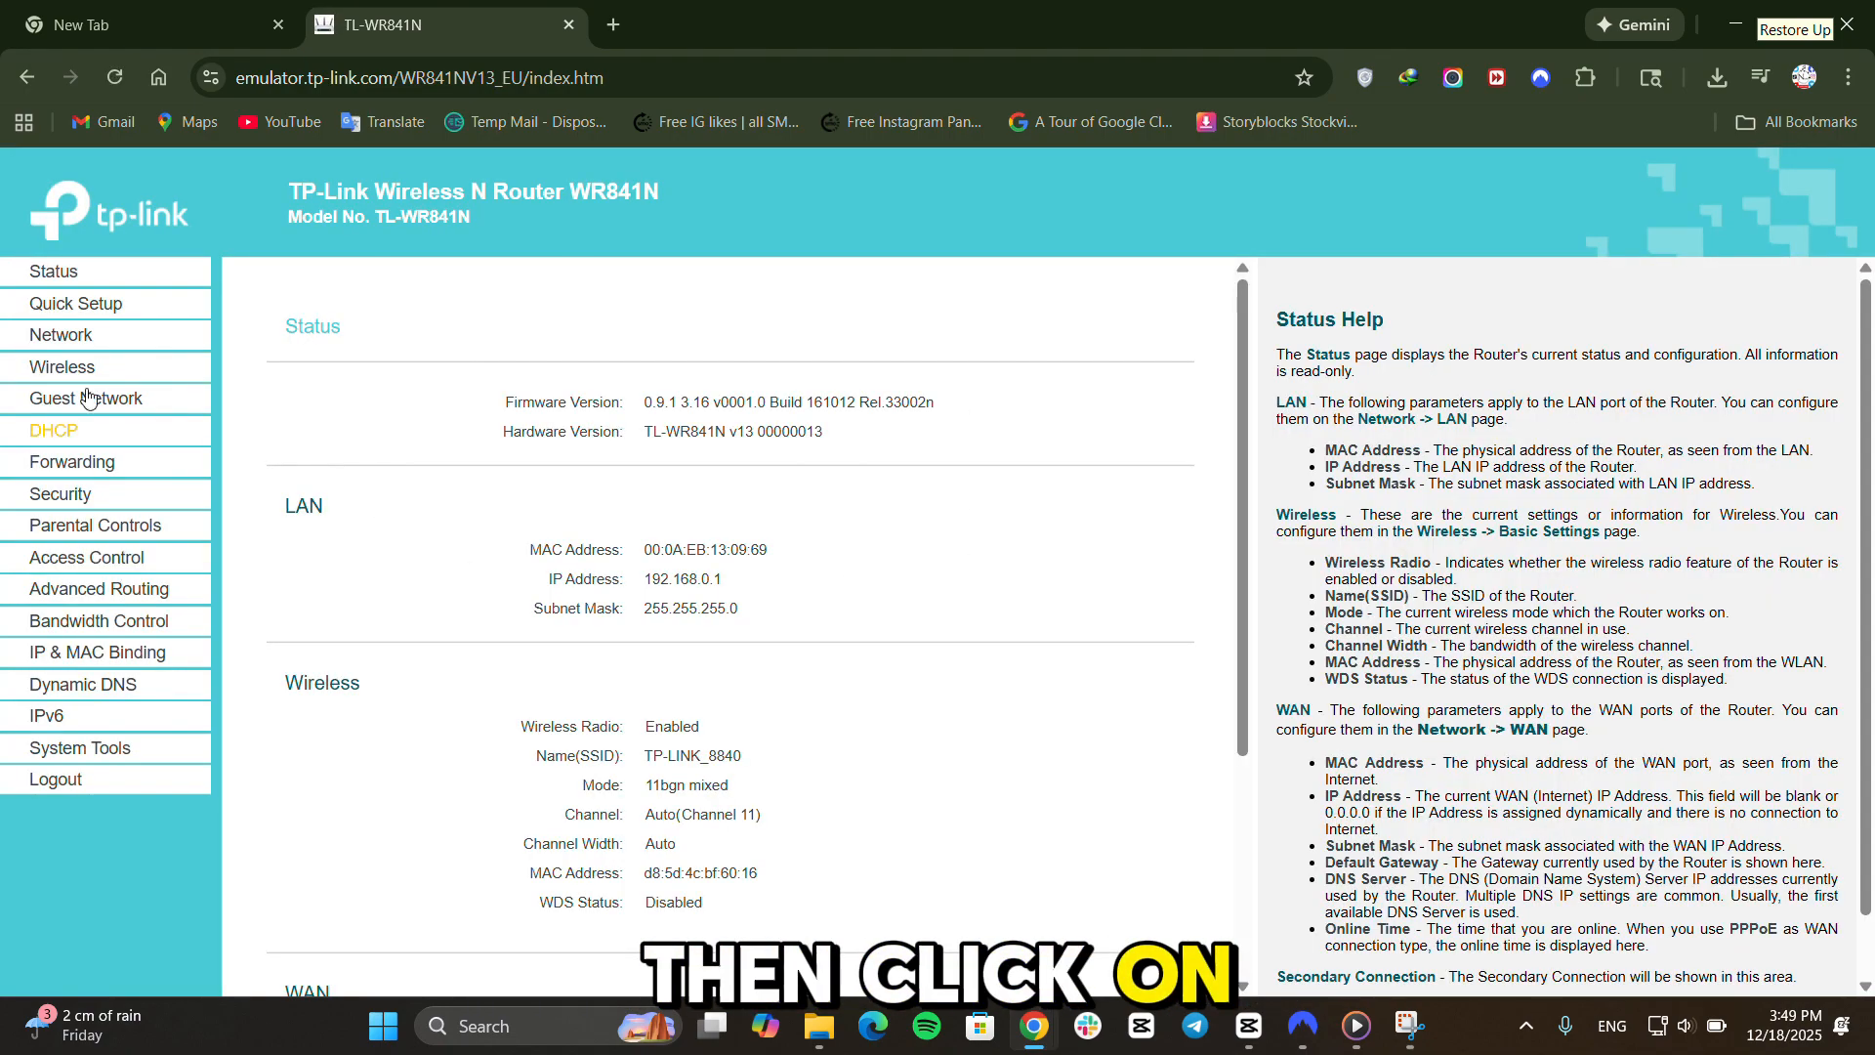
Step: Set the router's LAN IP address to 192.168.0.2 in the network settings
{"action": "left_click", "coordinate": [101, 337]}
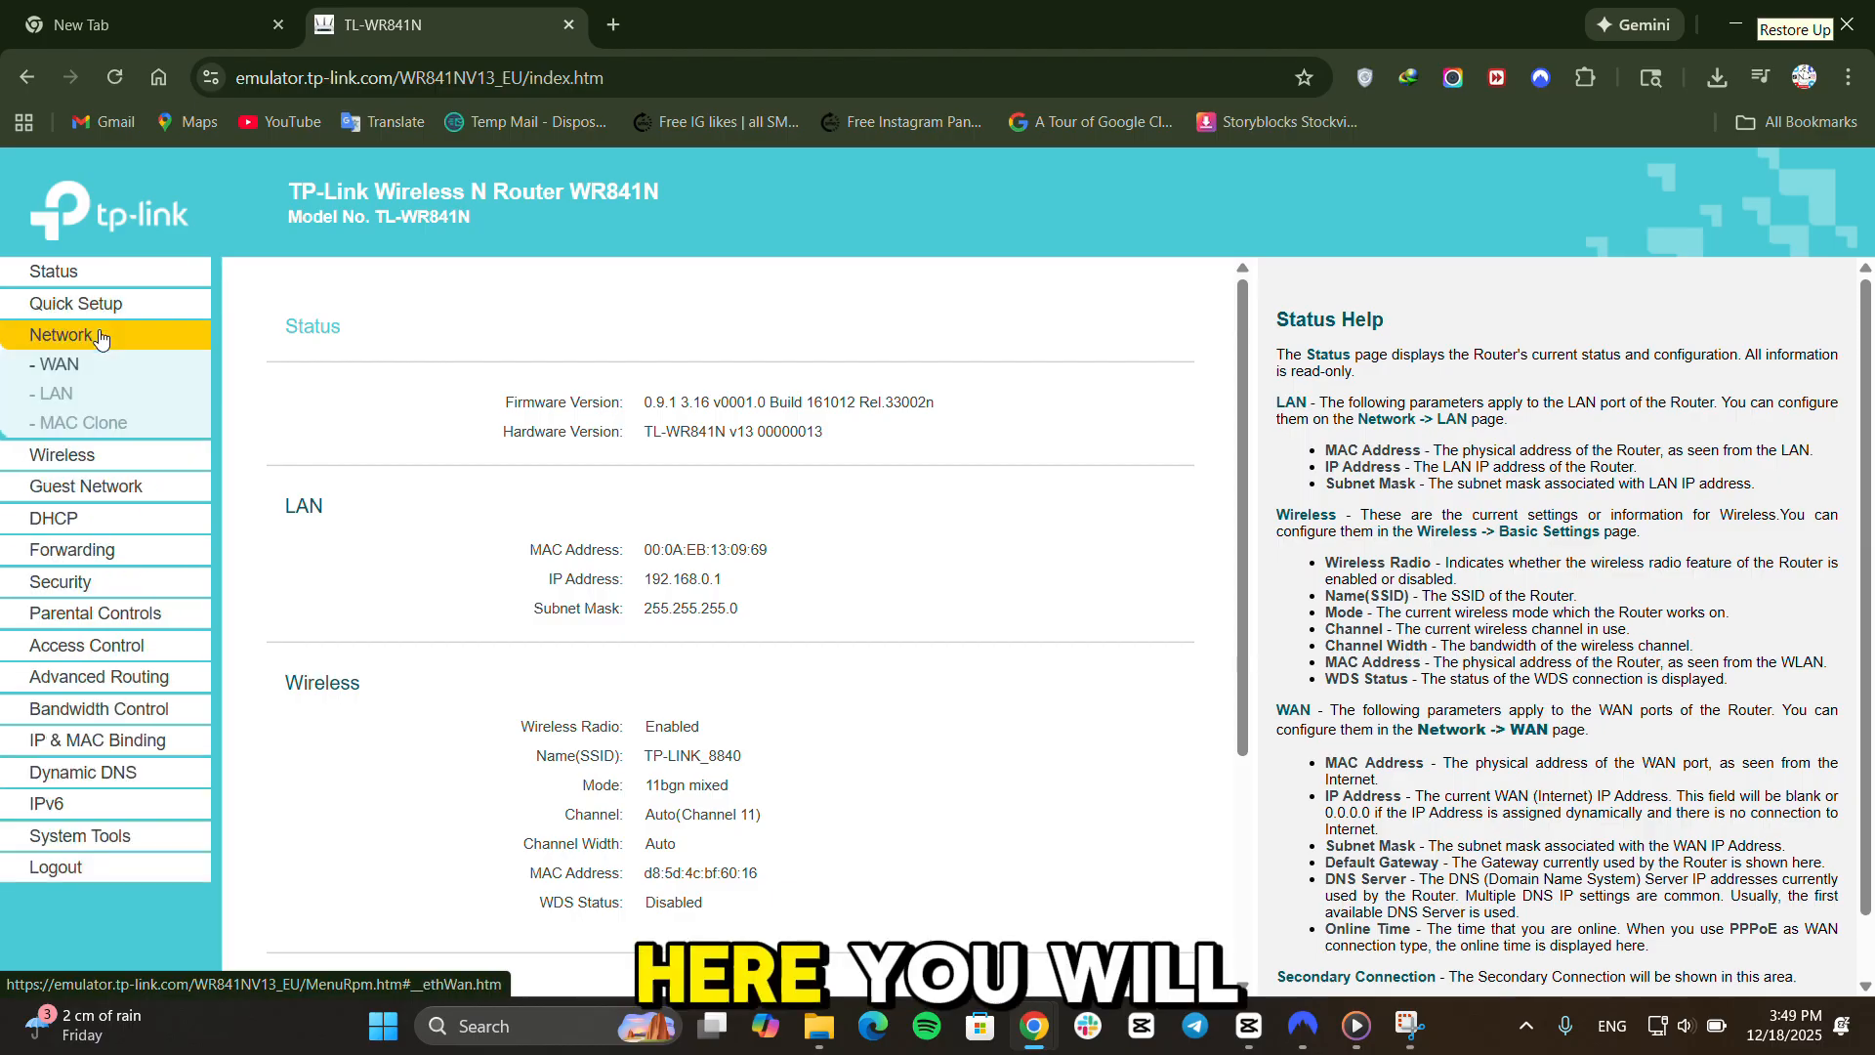
{"action": "left_click", "coordinate": [83, 396]}
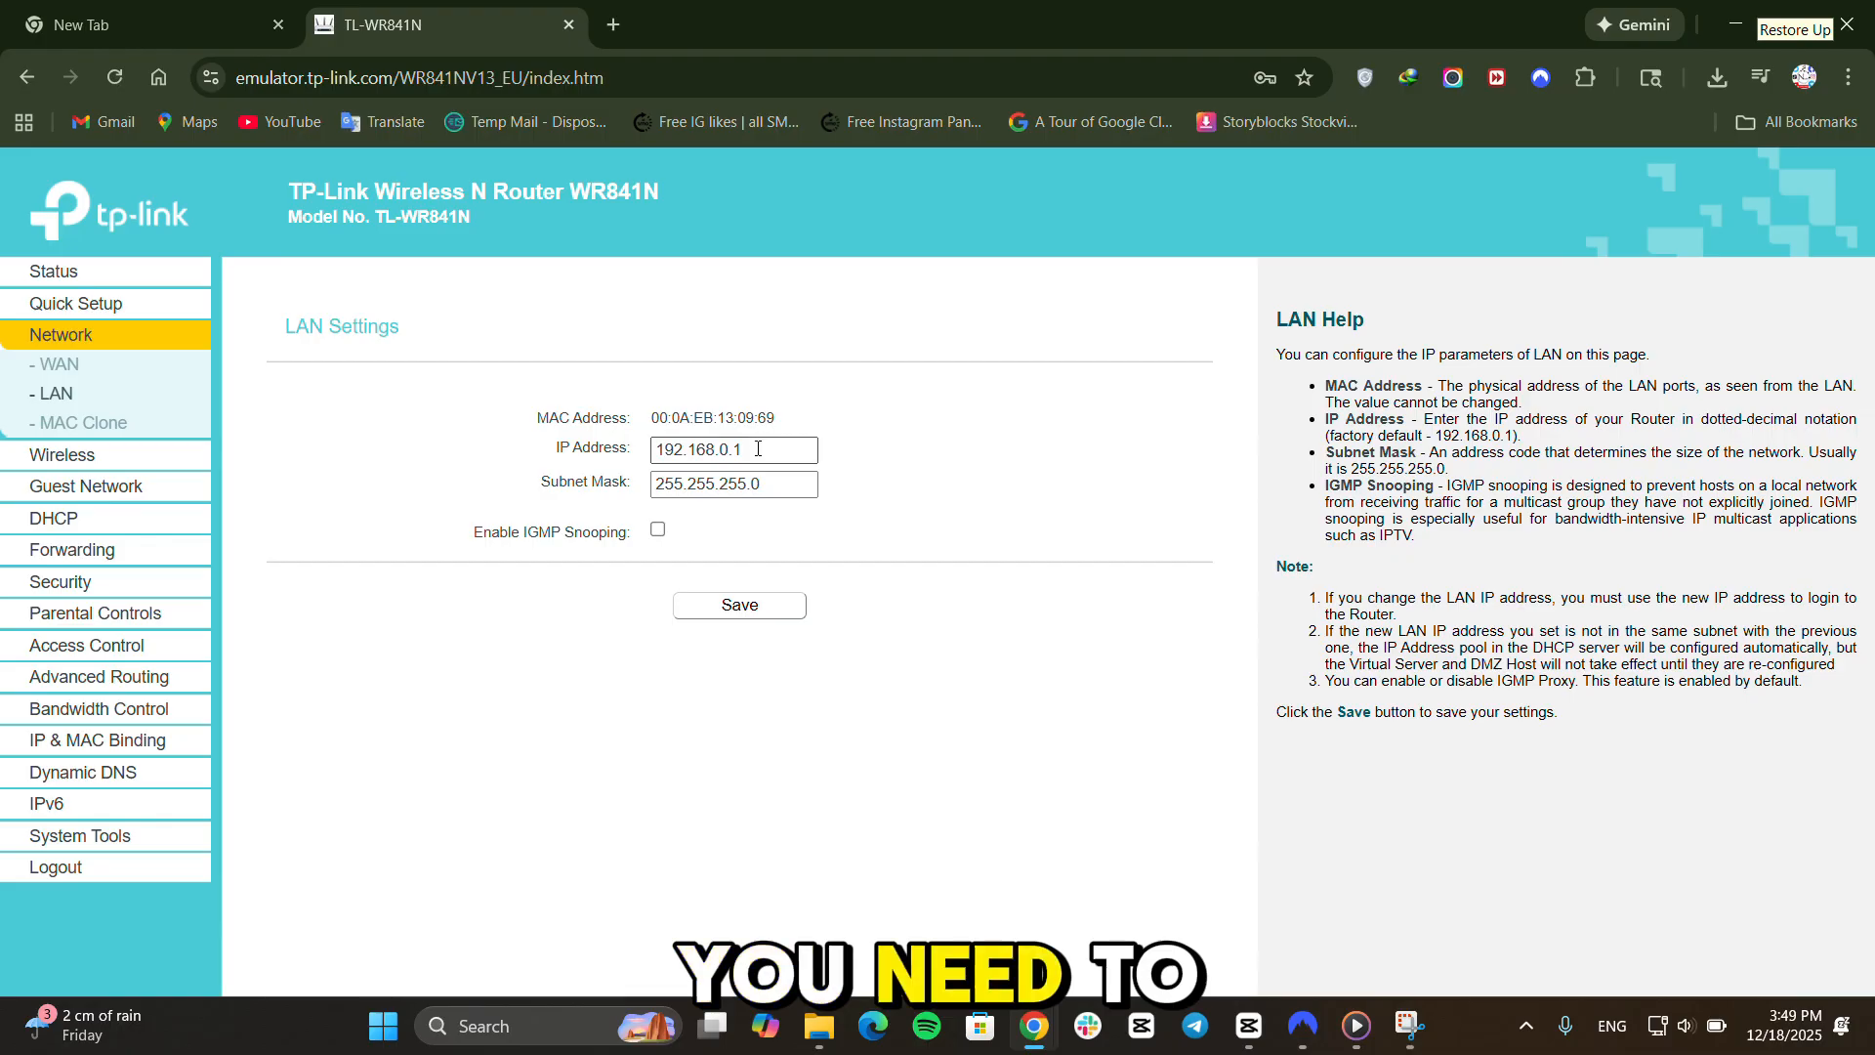
{"action": "mouse_move", "coordinate": [753, 442]}
{"action": "left_mouse_down"}
{"action": "mouse_move", "coordinate": [705, 447]}
{"action": "mouse_move", "coordinate": [720, 448]}
{"action": "left_mouse_up"}
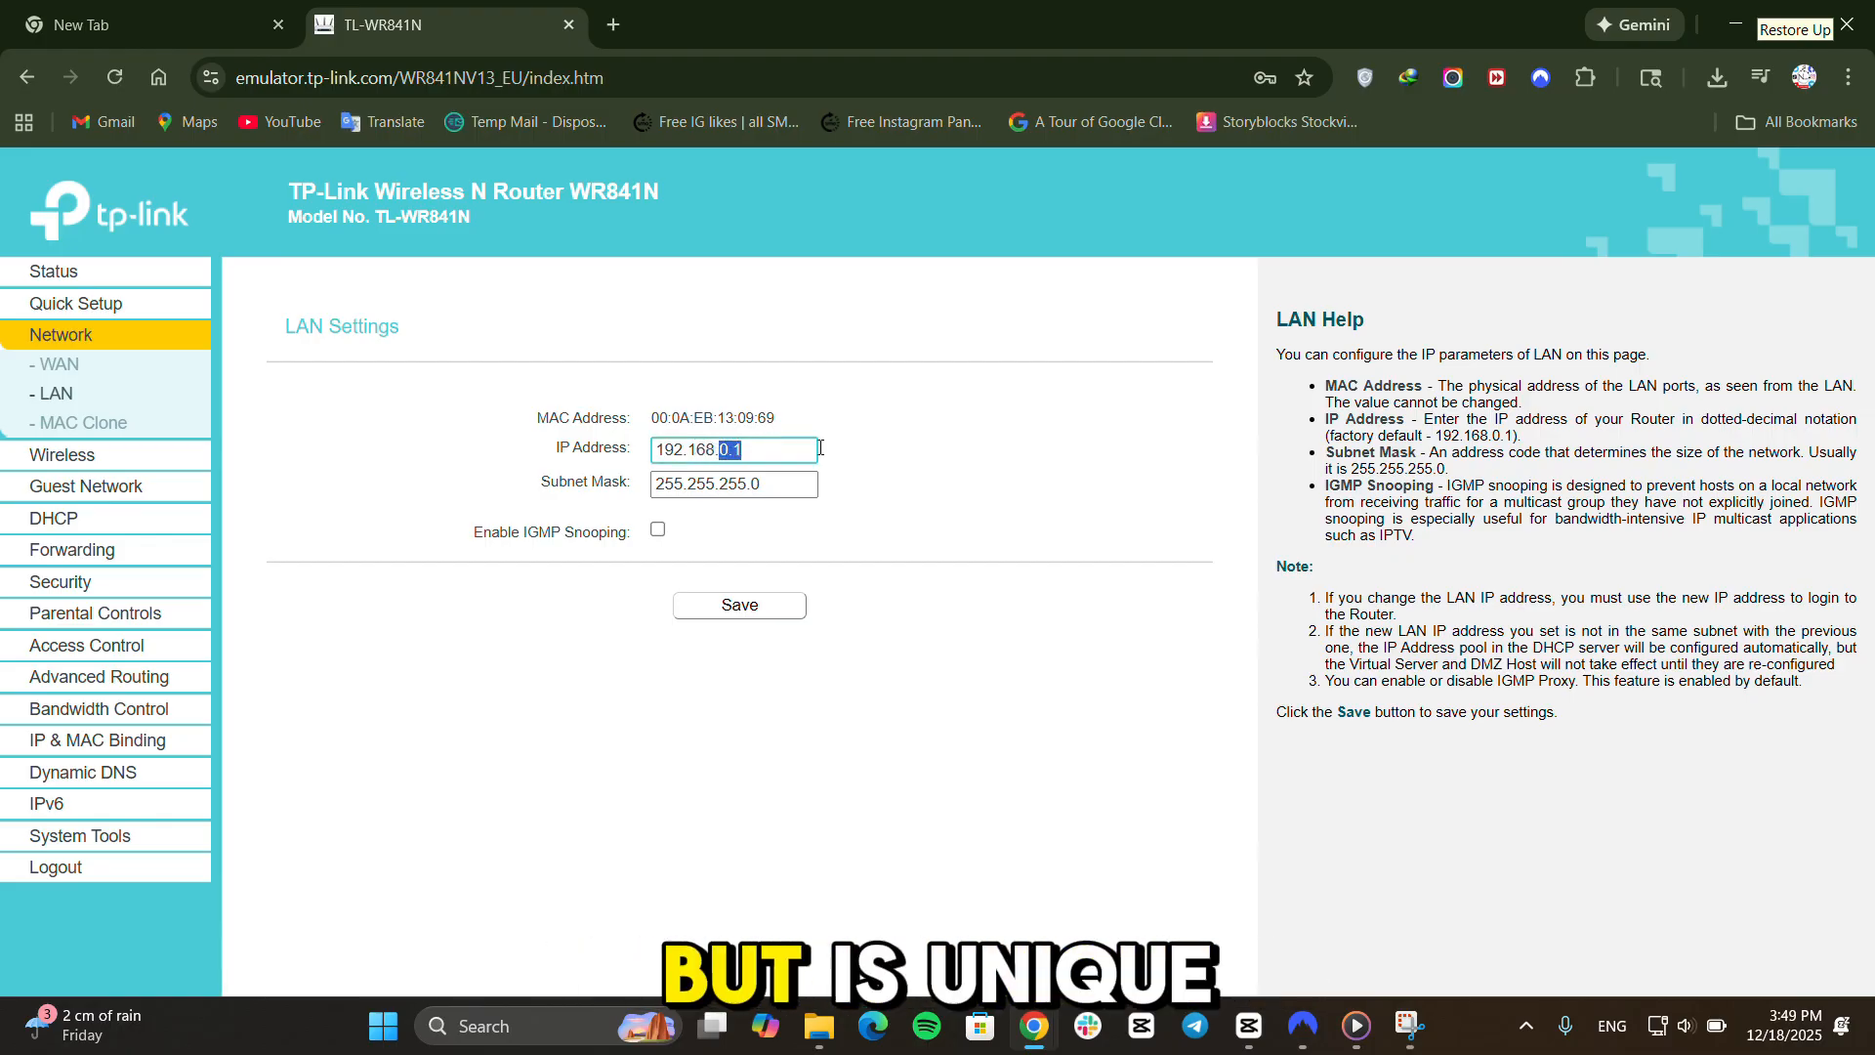
{"action": "left_click", "coordinate": [727, 450]}
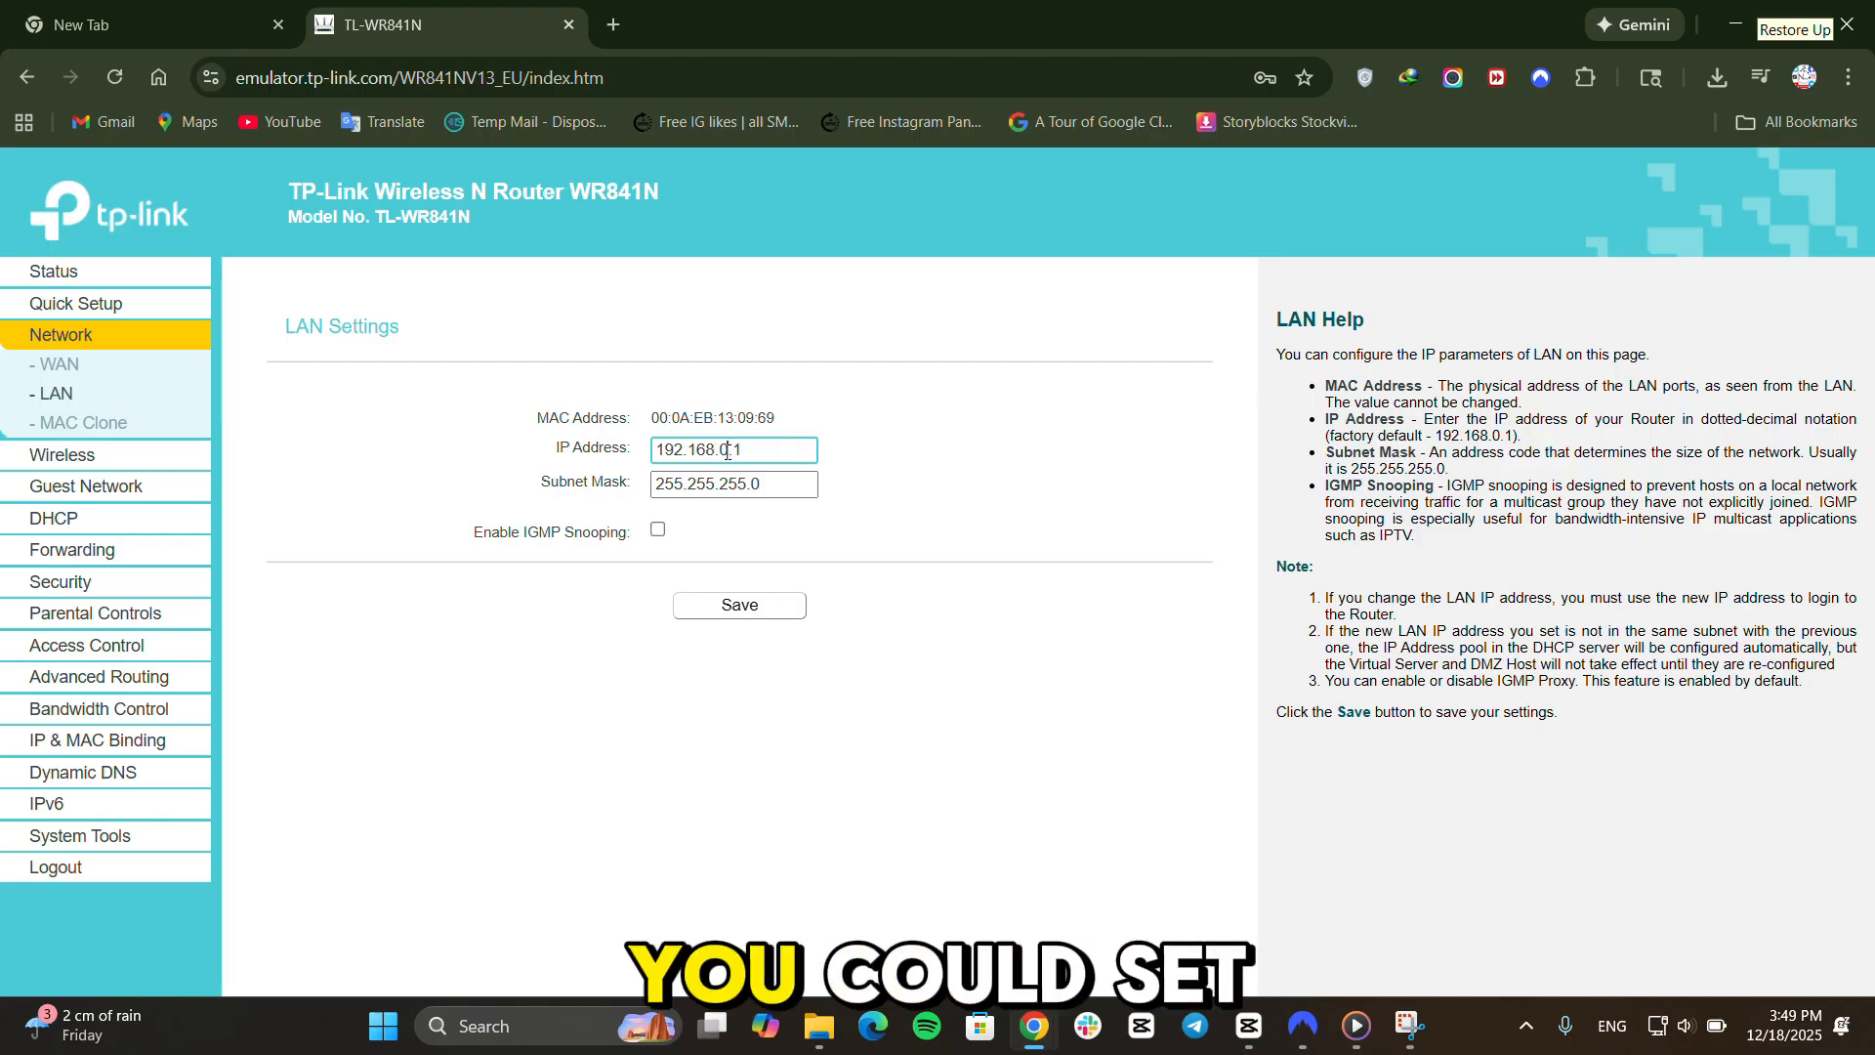
{"action": "left_click_drag", "start_coordinate": [727, 452], "coordinate": [720, 450]}
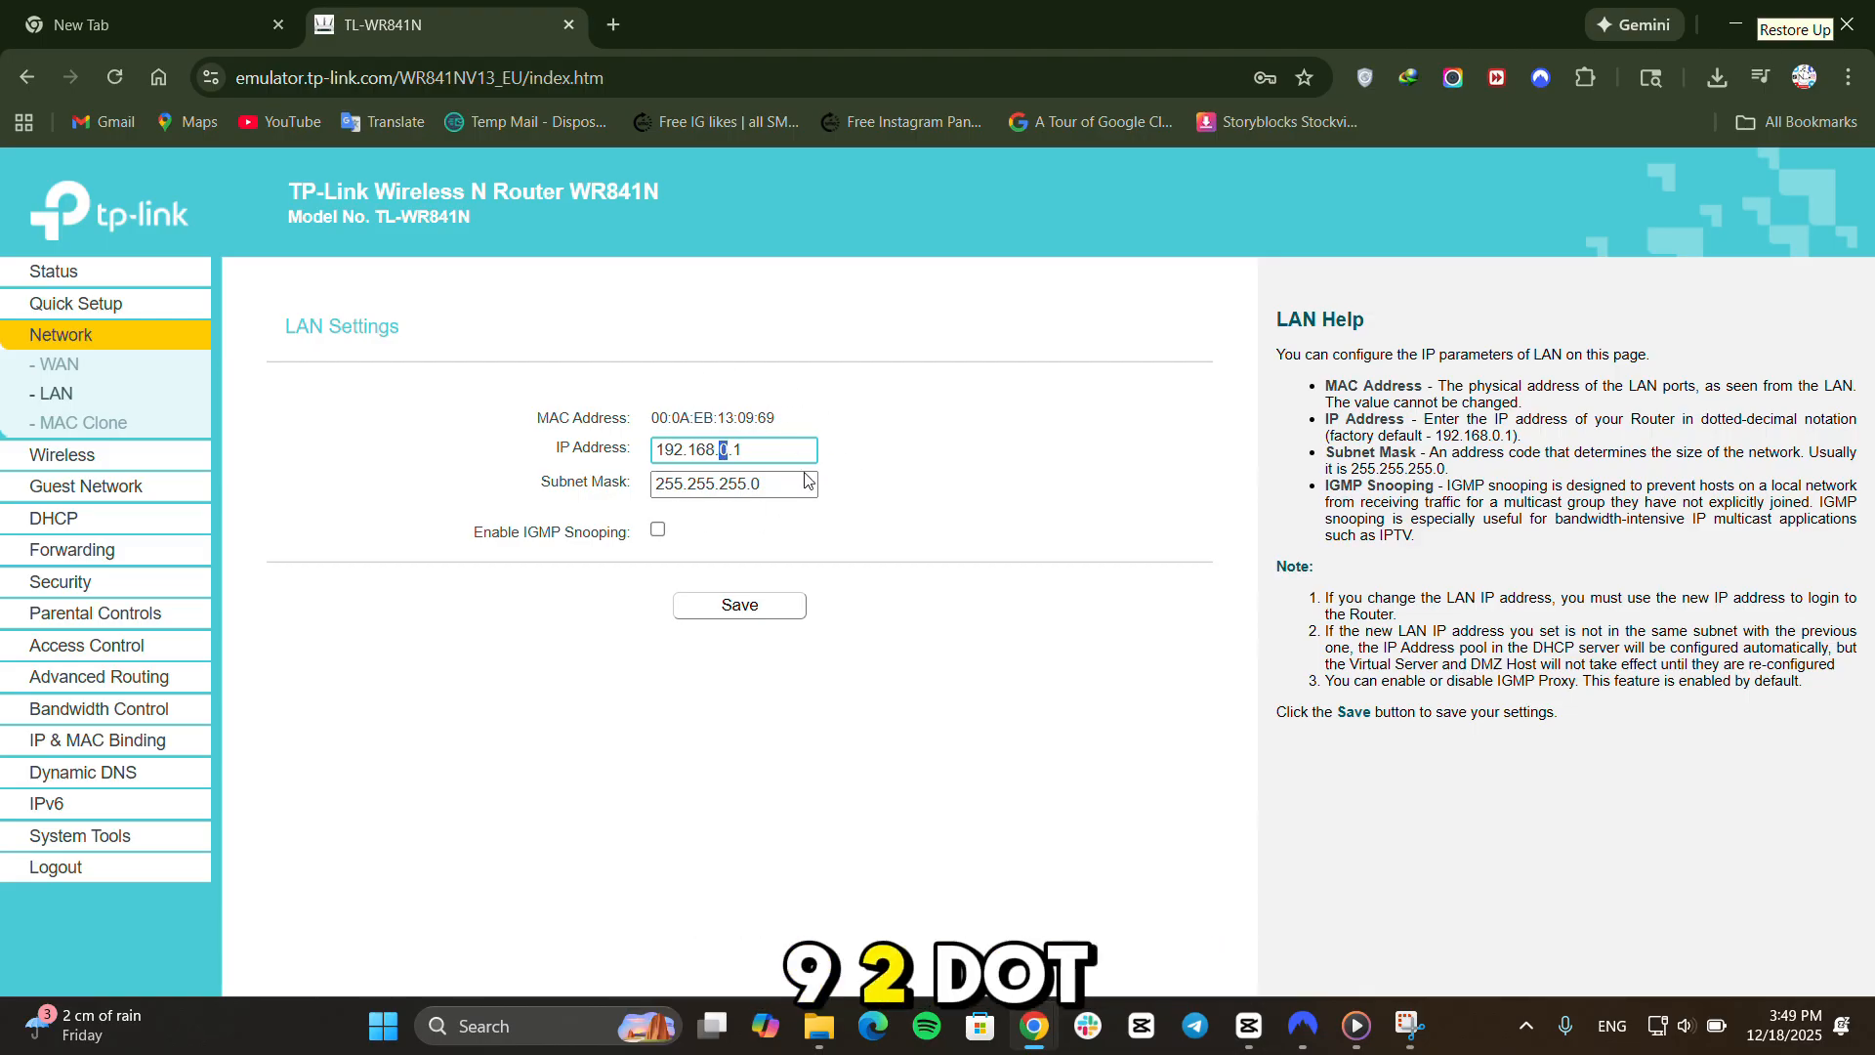
{"action": "left_click", "coordinate": [747, 450]}
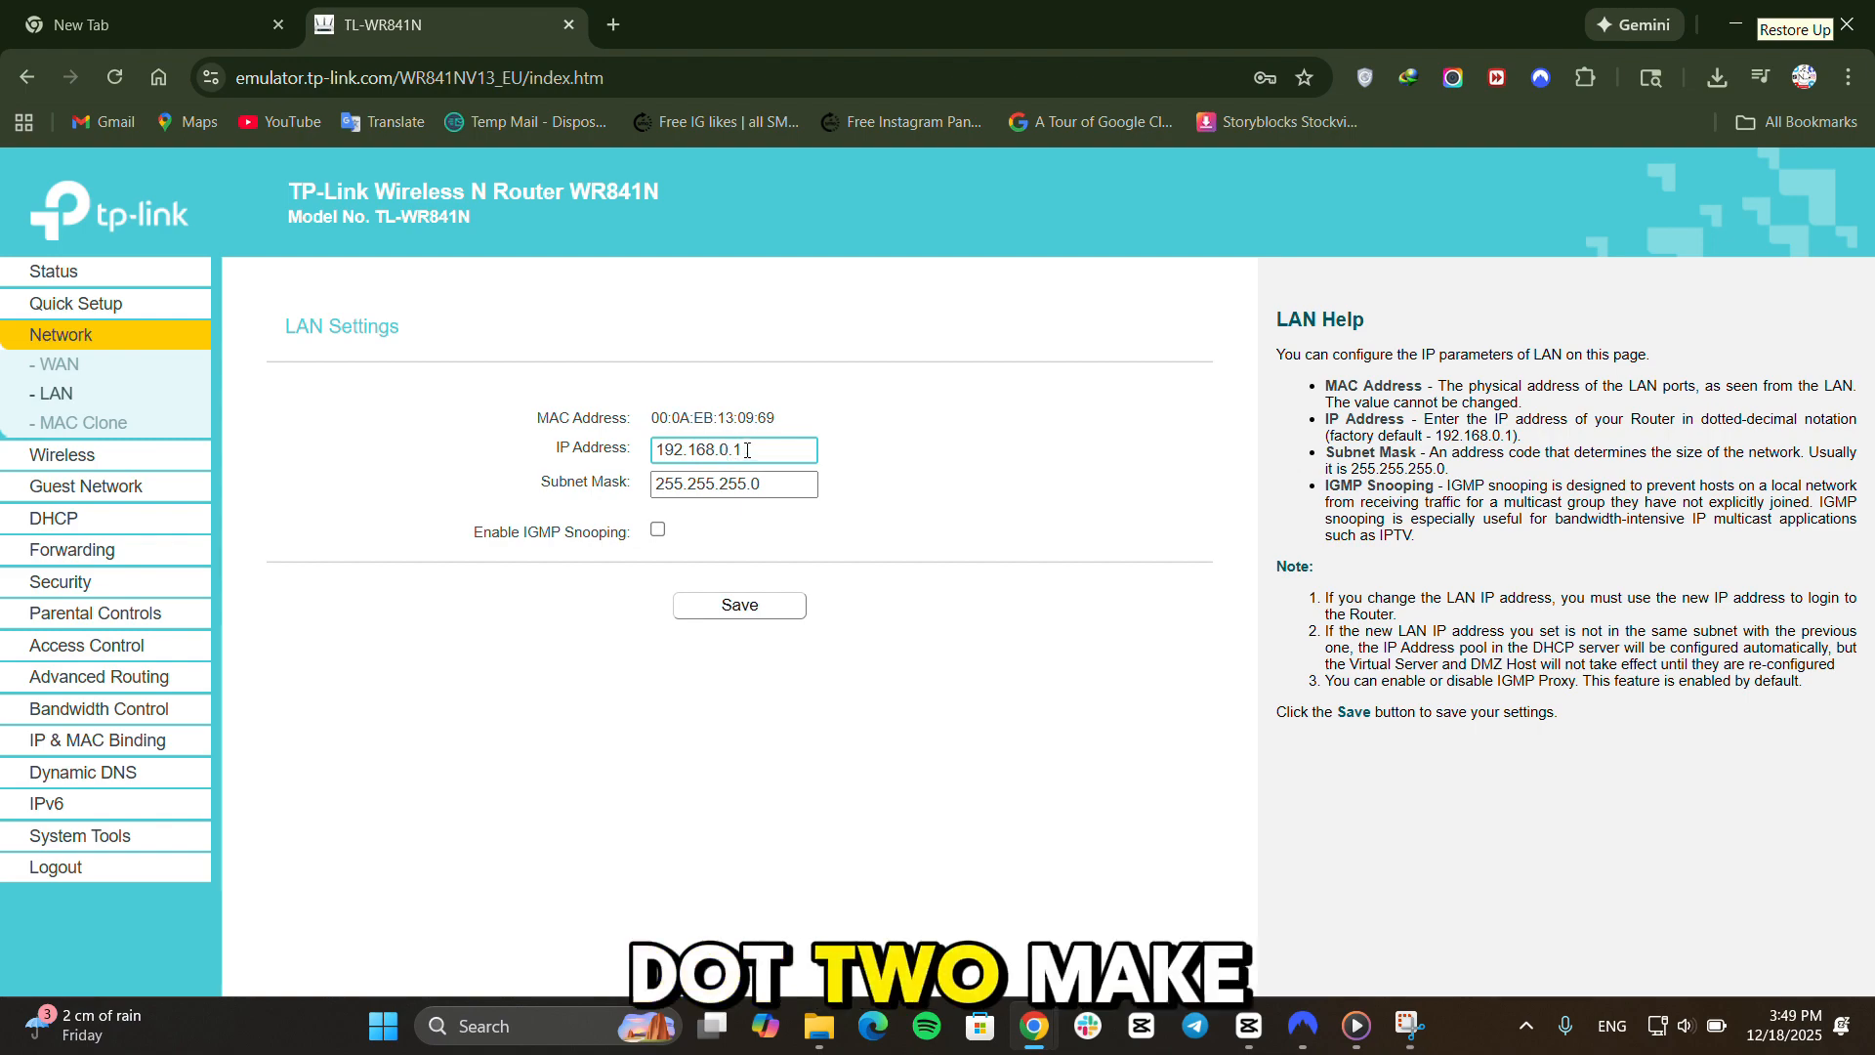
{"action": "type", "text": ".2"}
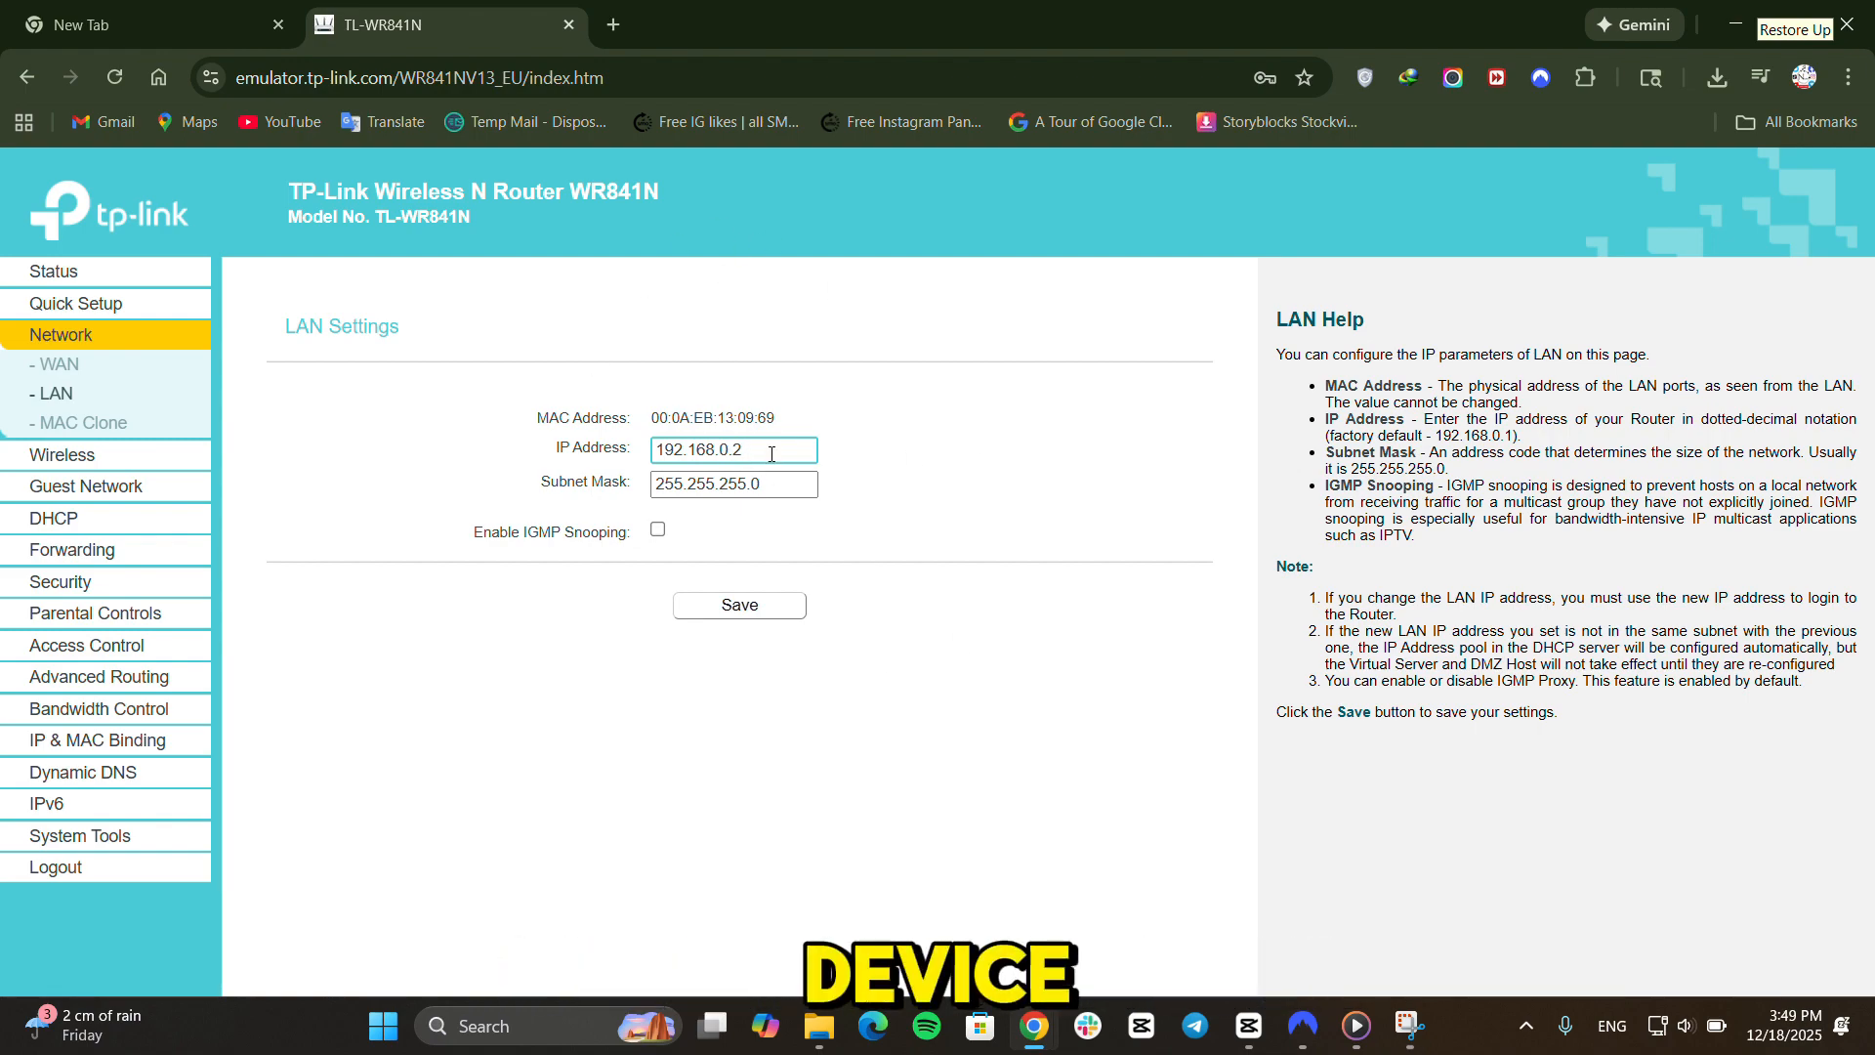
Step: Save the LAN settings and accept rebooting the router
{"action": "left_click_drag", "start_coordinate": [718, 452], "coordinate": [637, 457]}
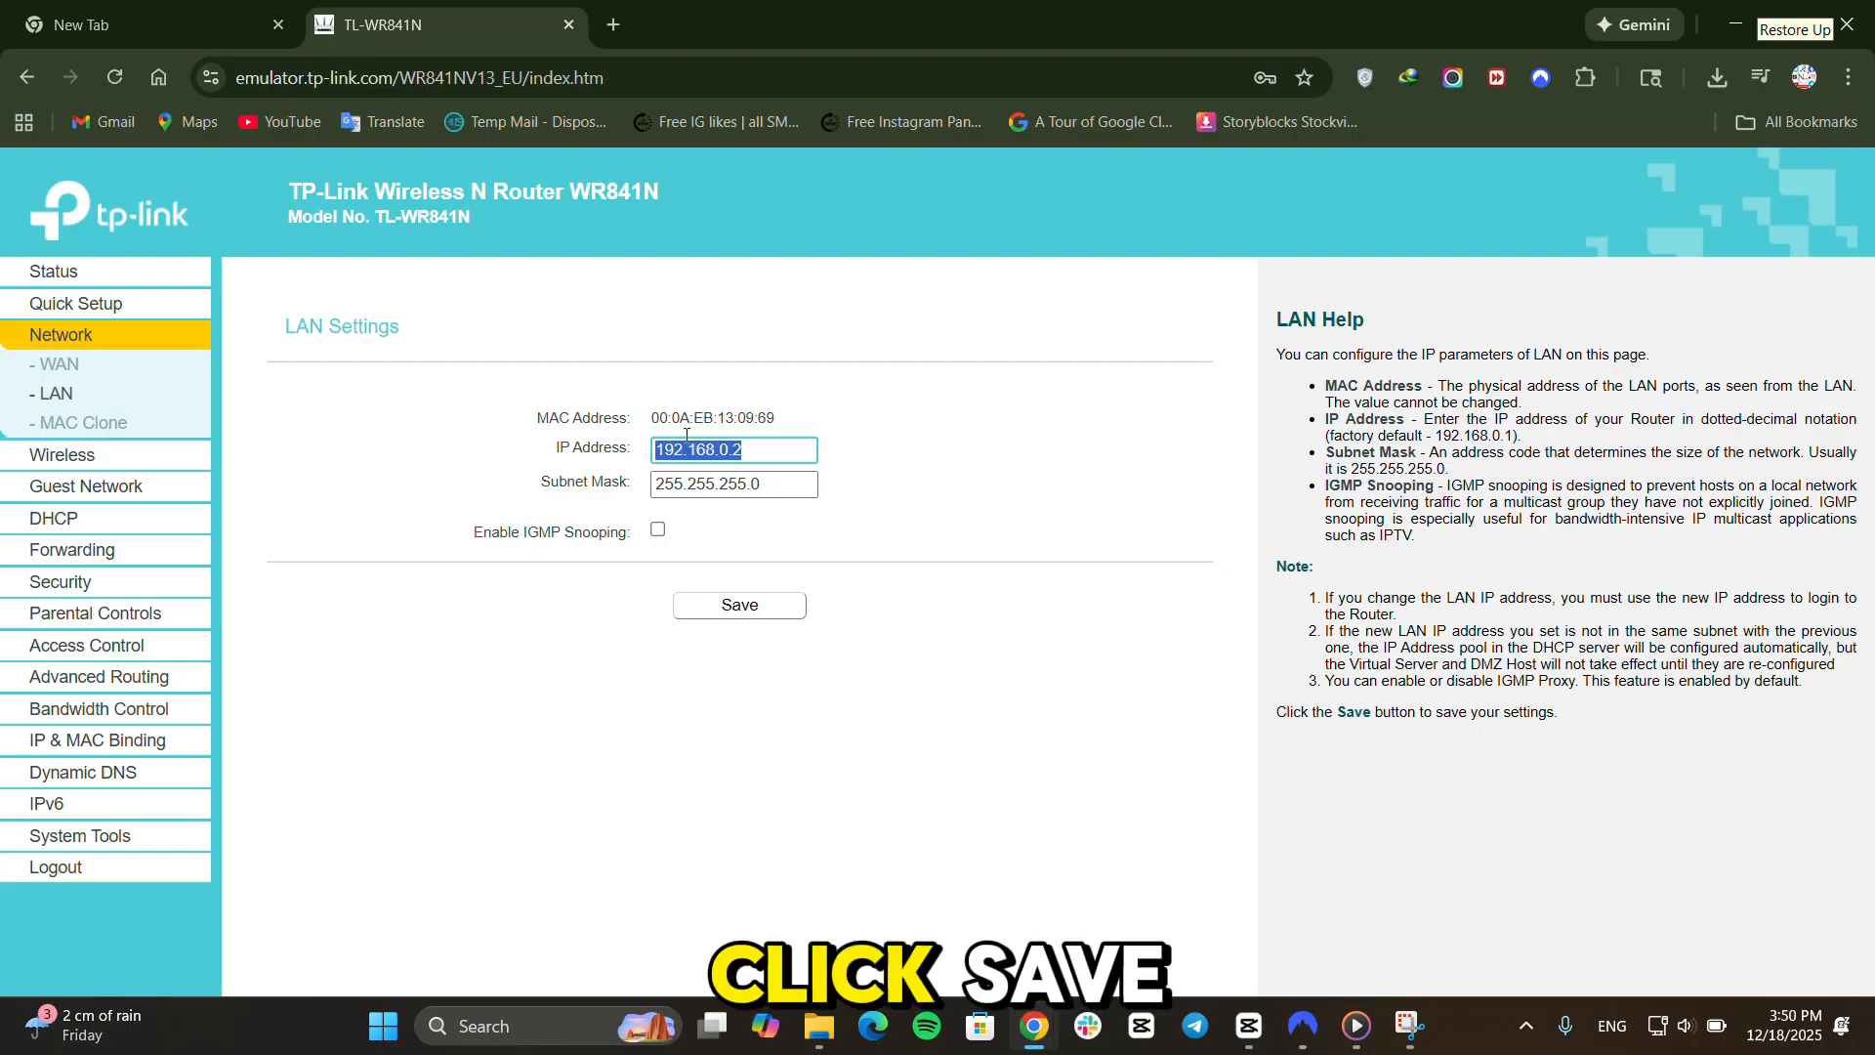
{"action": "left_click", "coordinate": [924, 500]}
{"action": "left_click", "coordinate": [740, 607]}
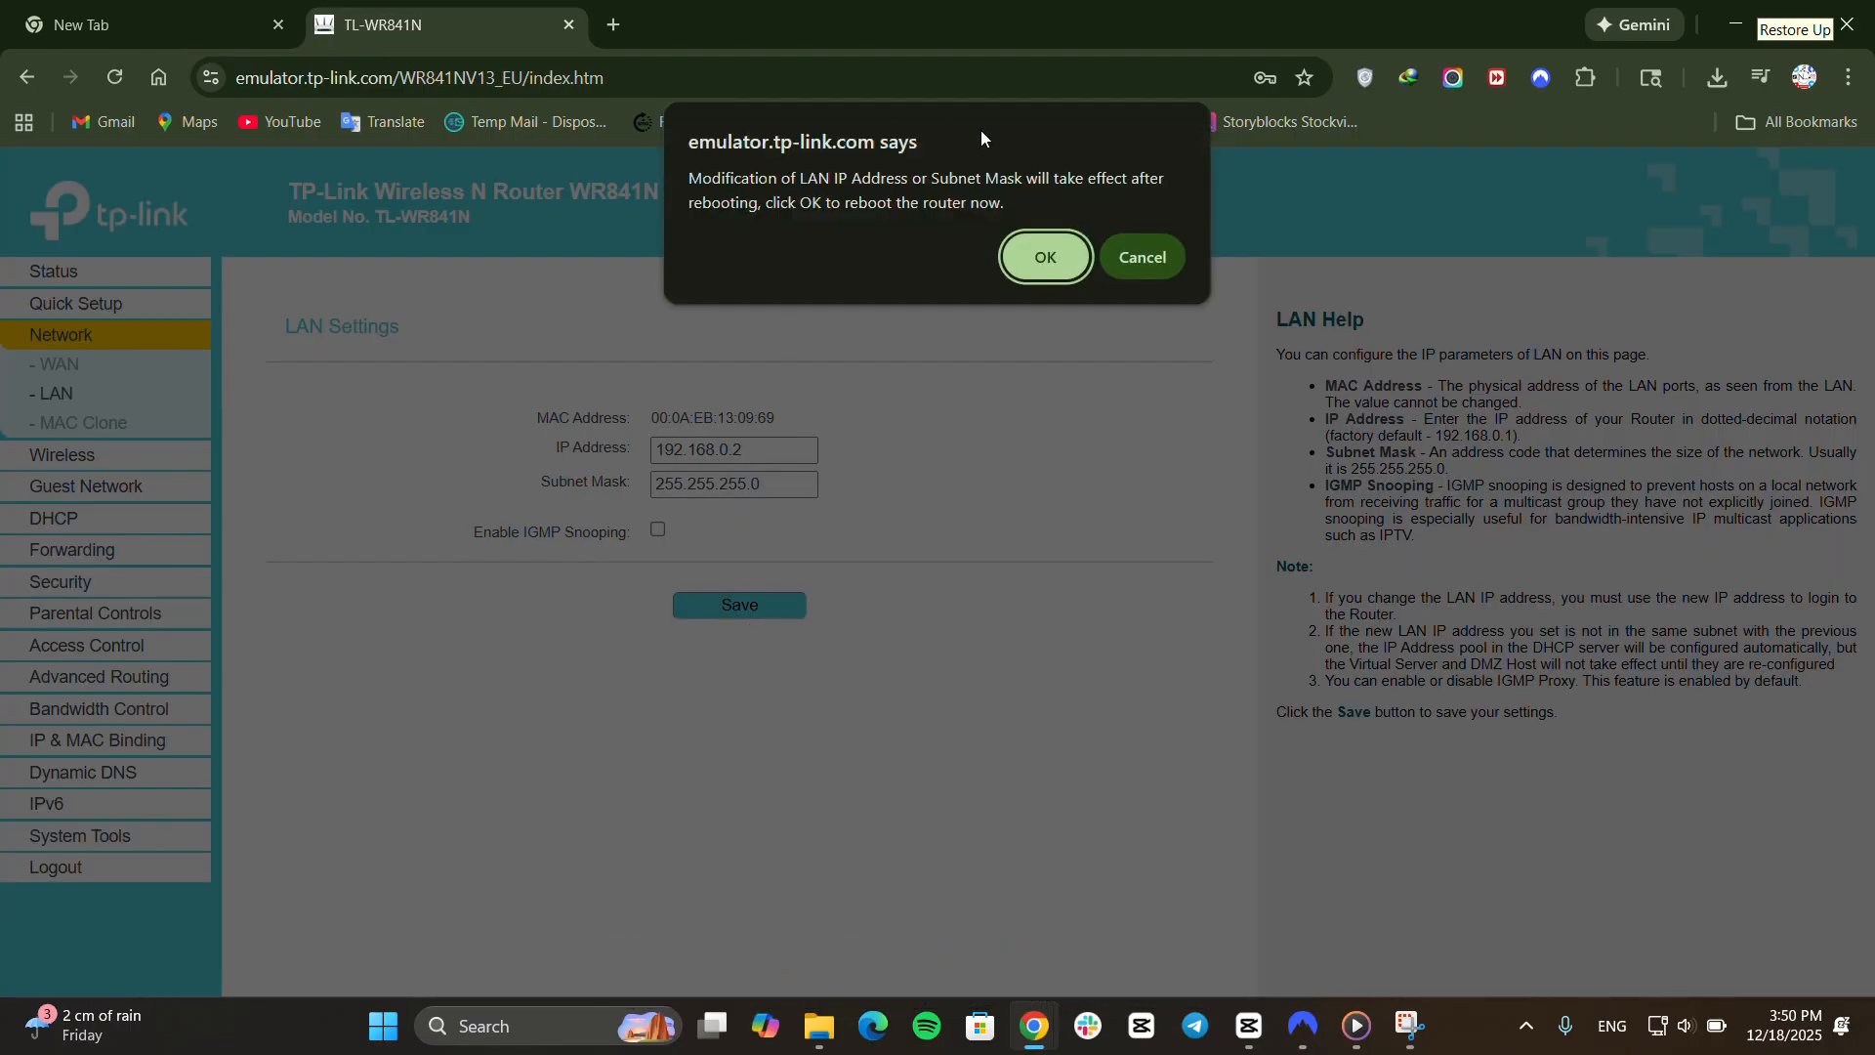
{"action": "left_click", "coordinate": [1057, 256]}
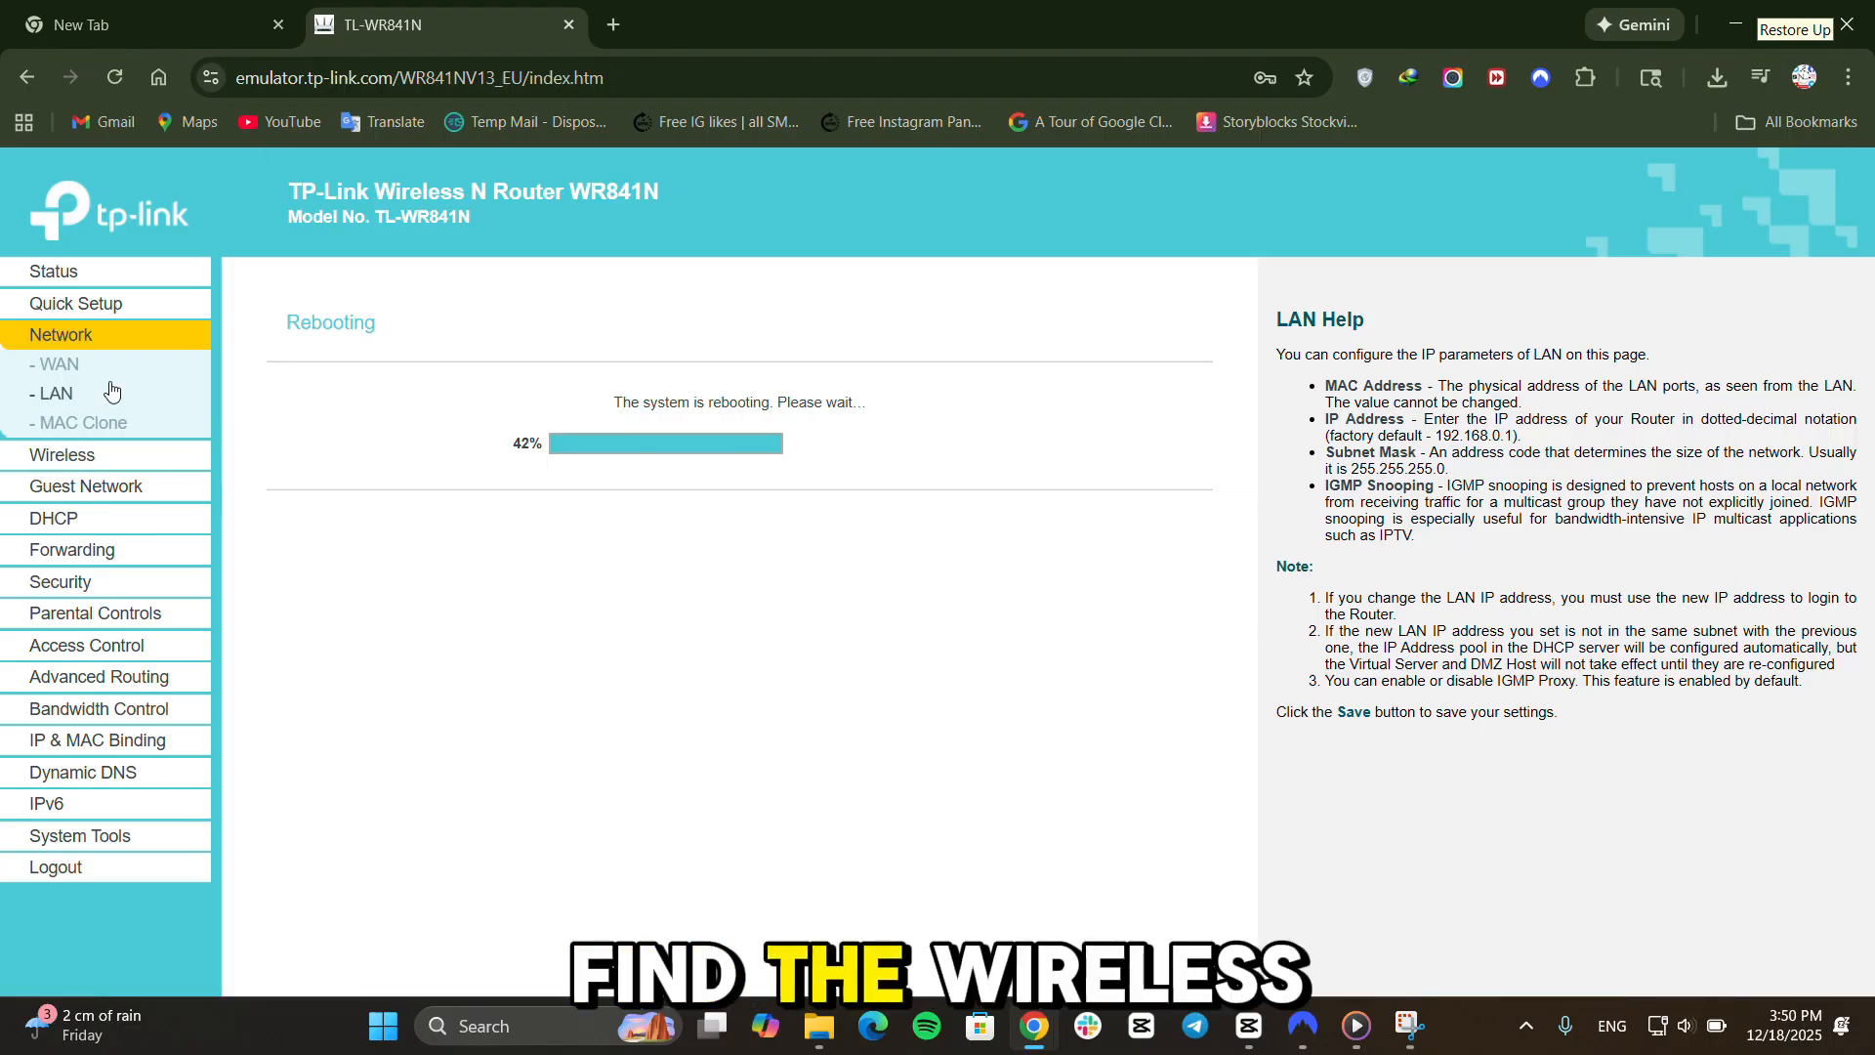
Step: Enter "Home's WIFI" as the wireless network name in the basic wireless settings, and open the wireless security settings
{"action": "left_click", "coordinate": [99, 457]}
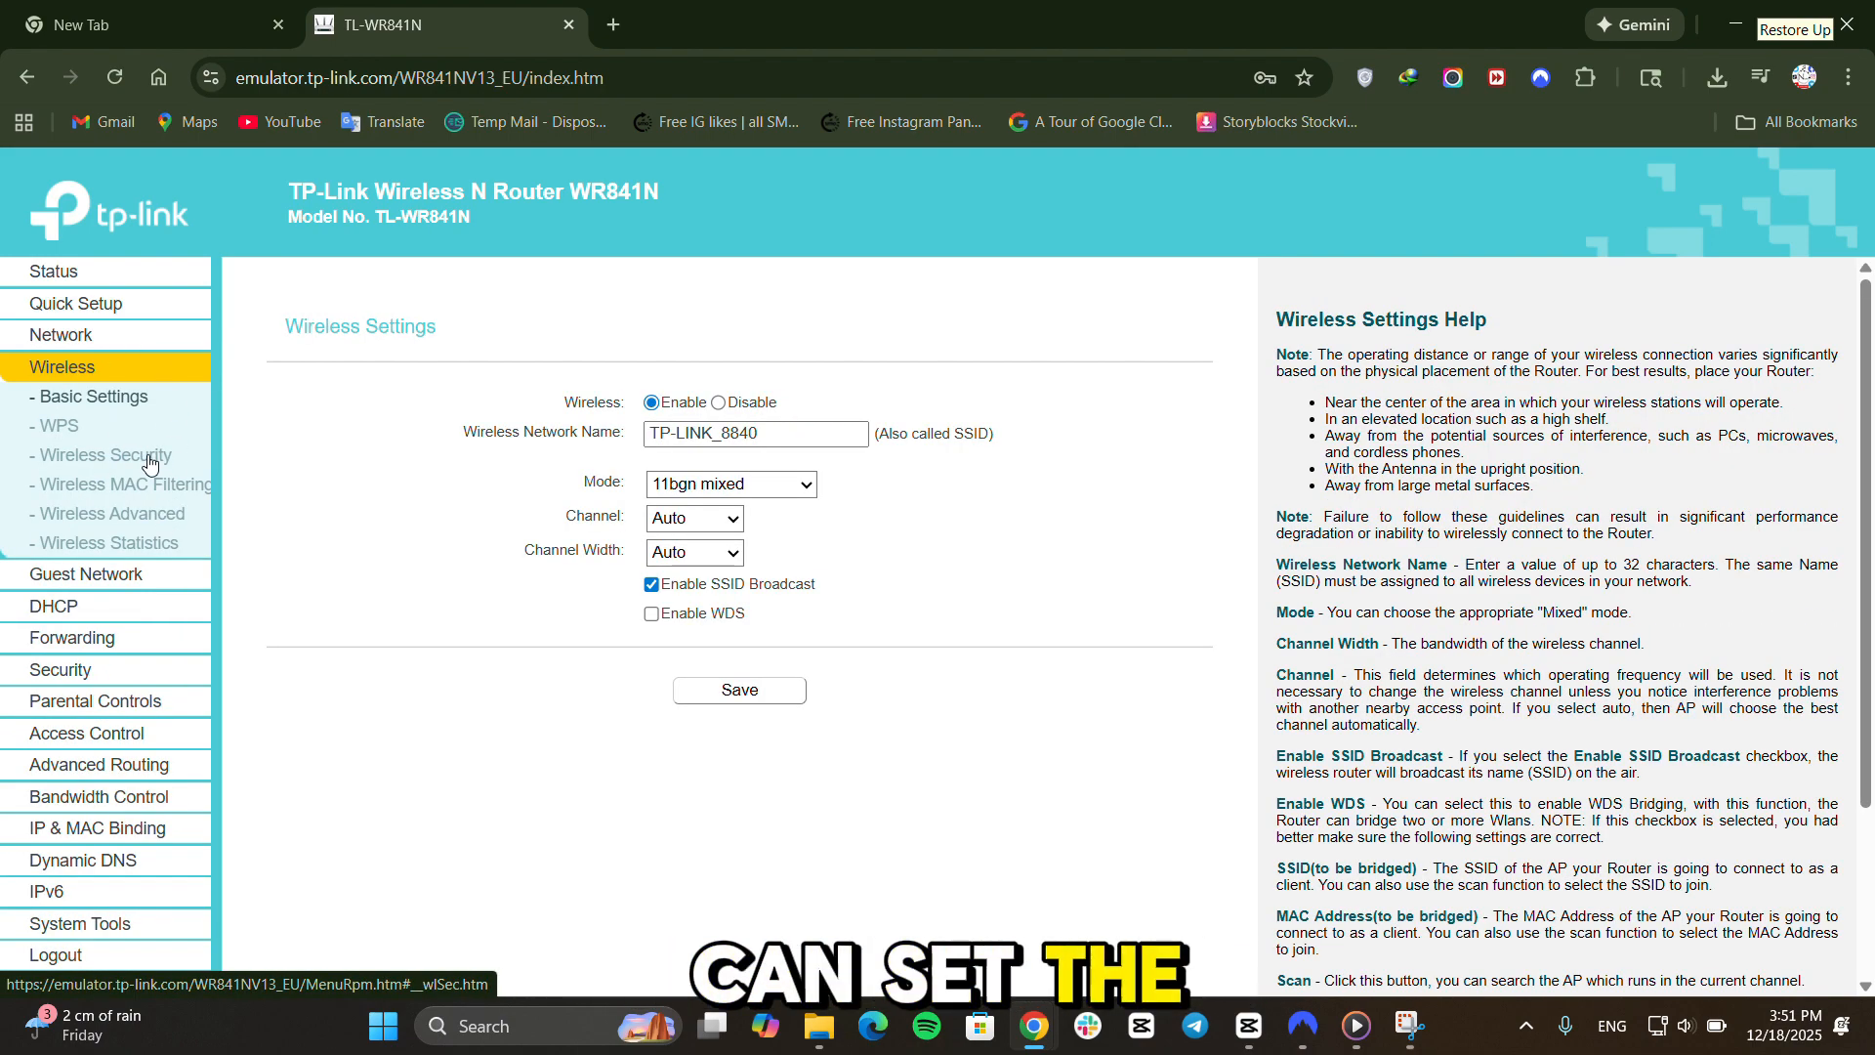
{"action": "left_click_drag", "start_coordinate": [761, 432], "coordinate": [607, 430]}
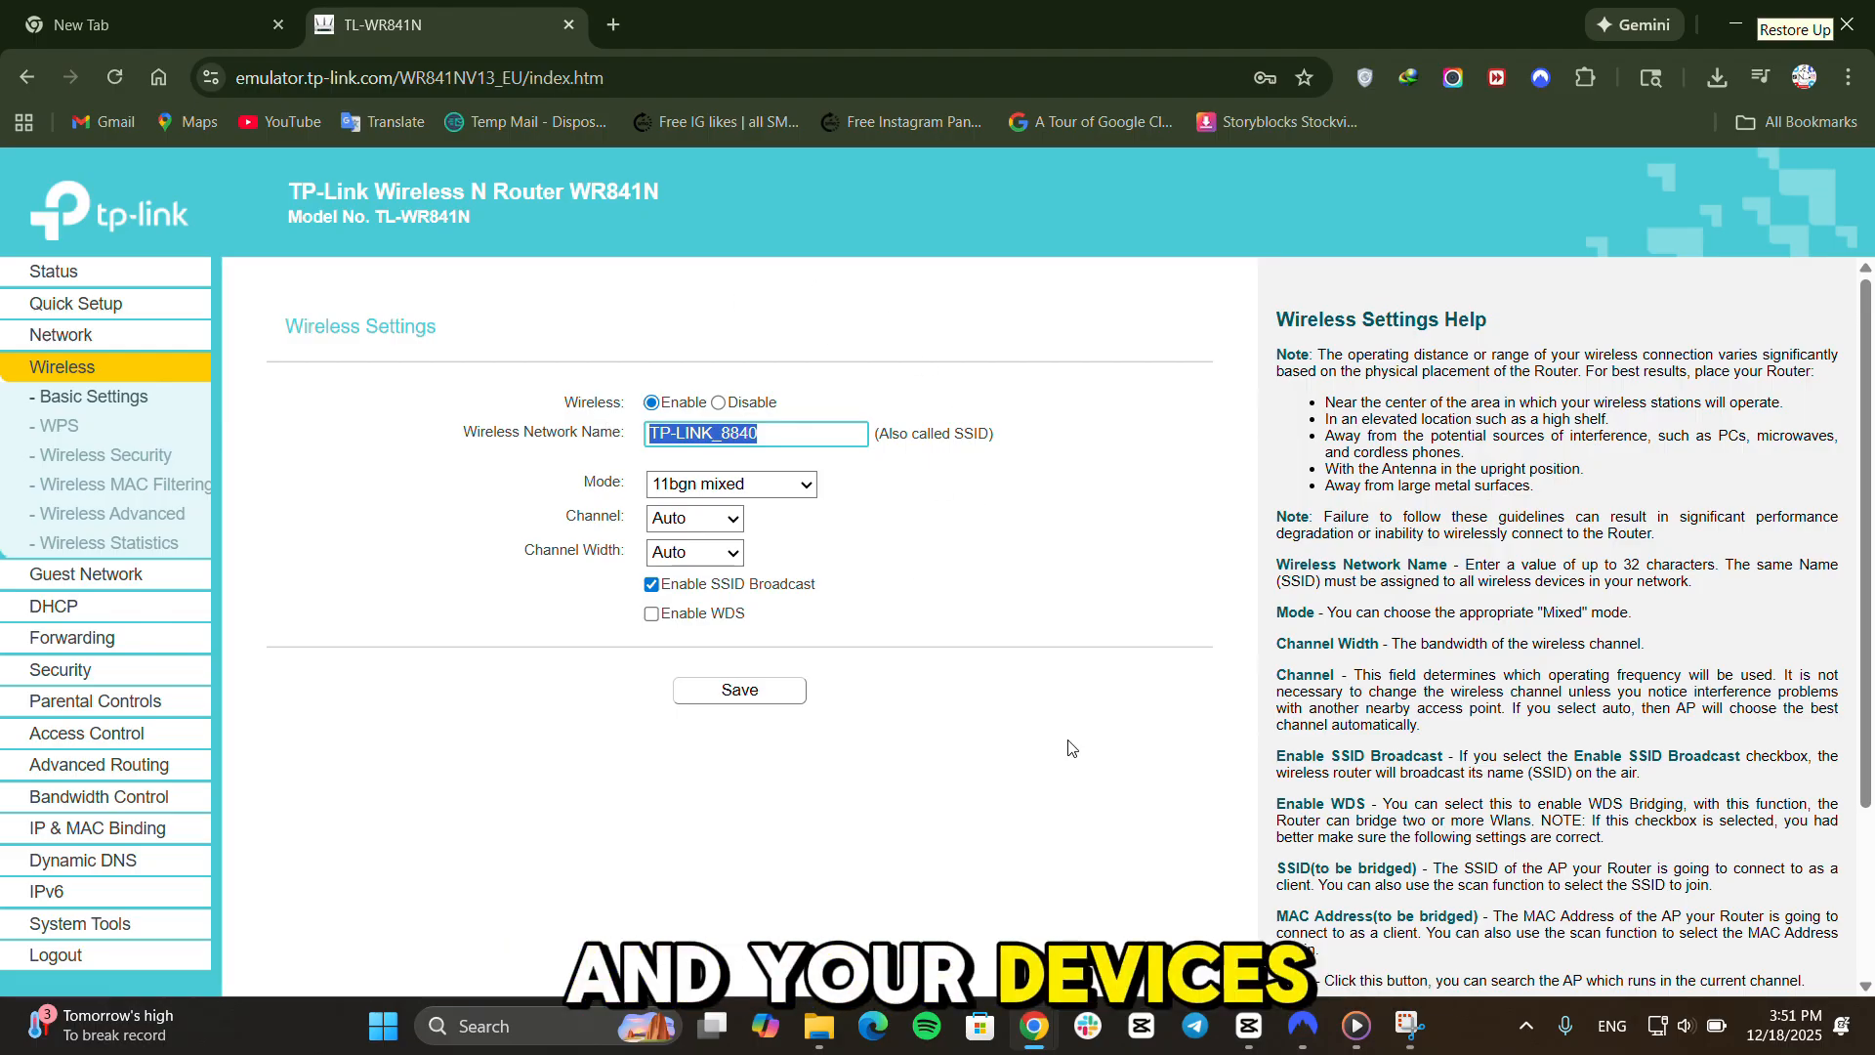
{"action": "type", "text": "H"}
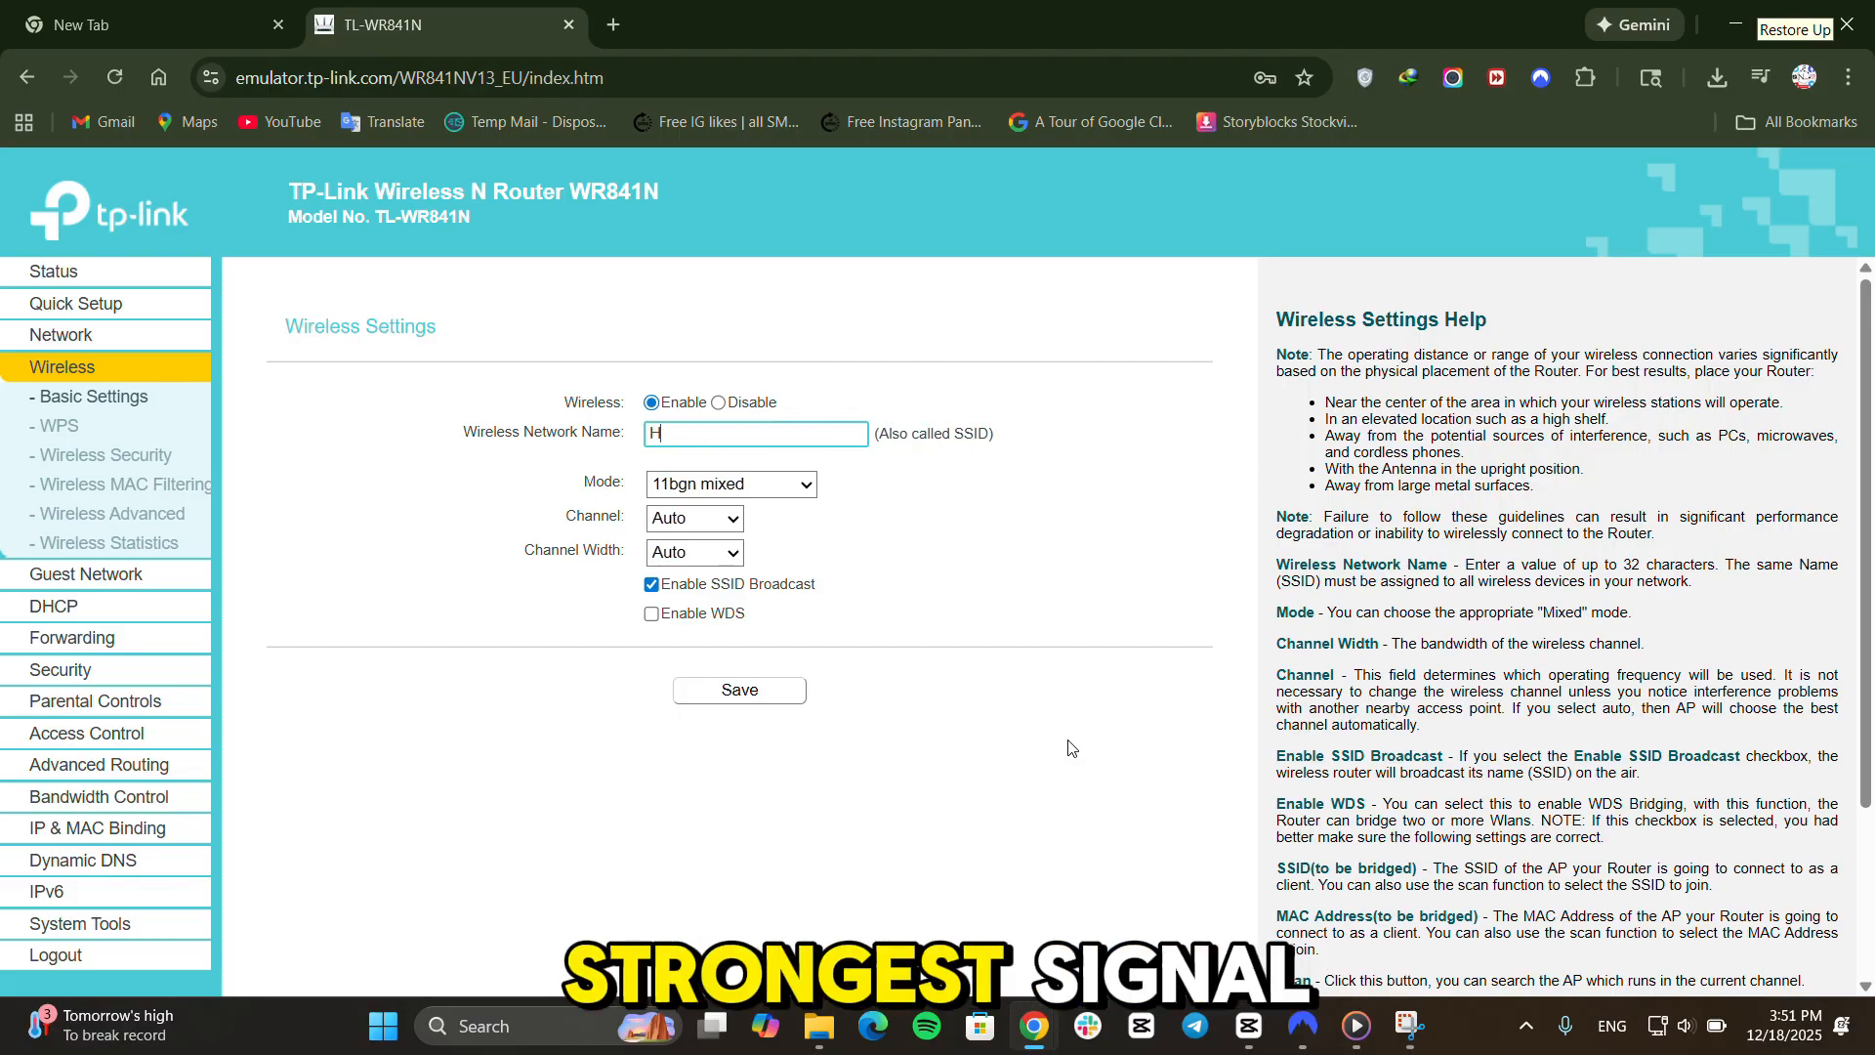
{"action": "type", "text": "ome's W"}
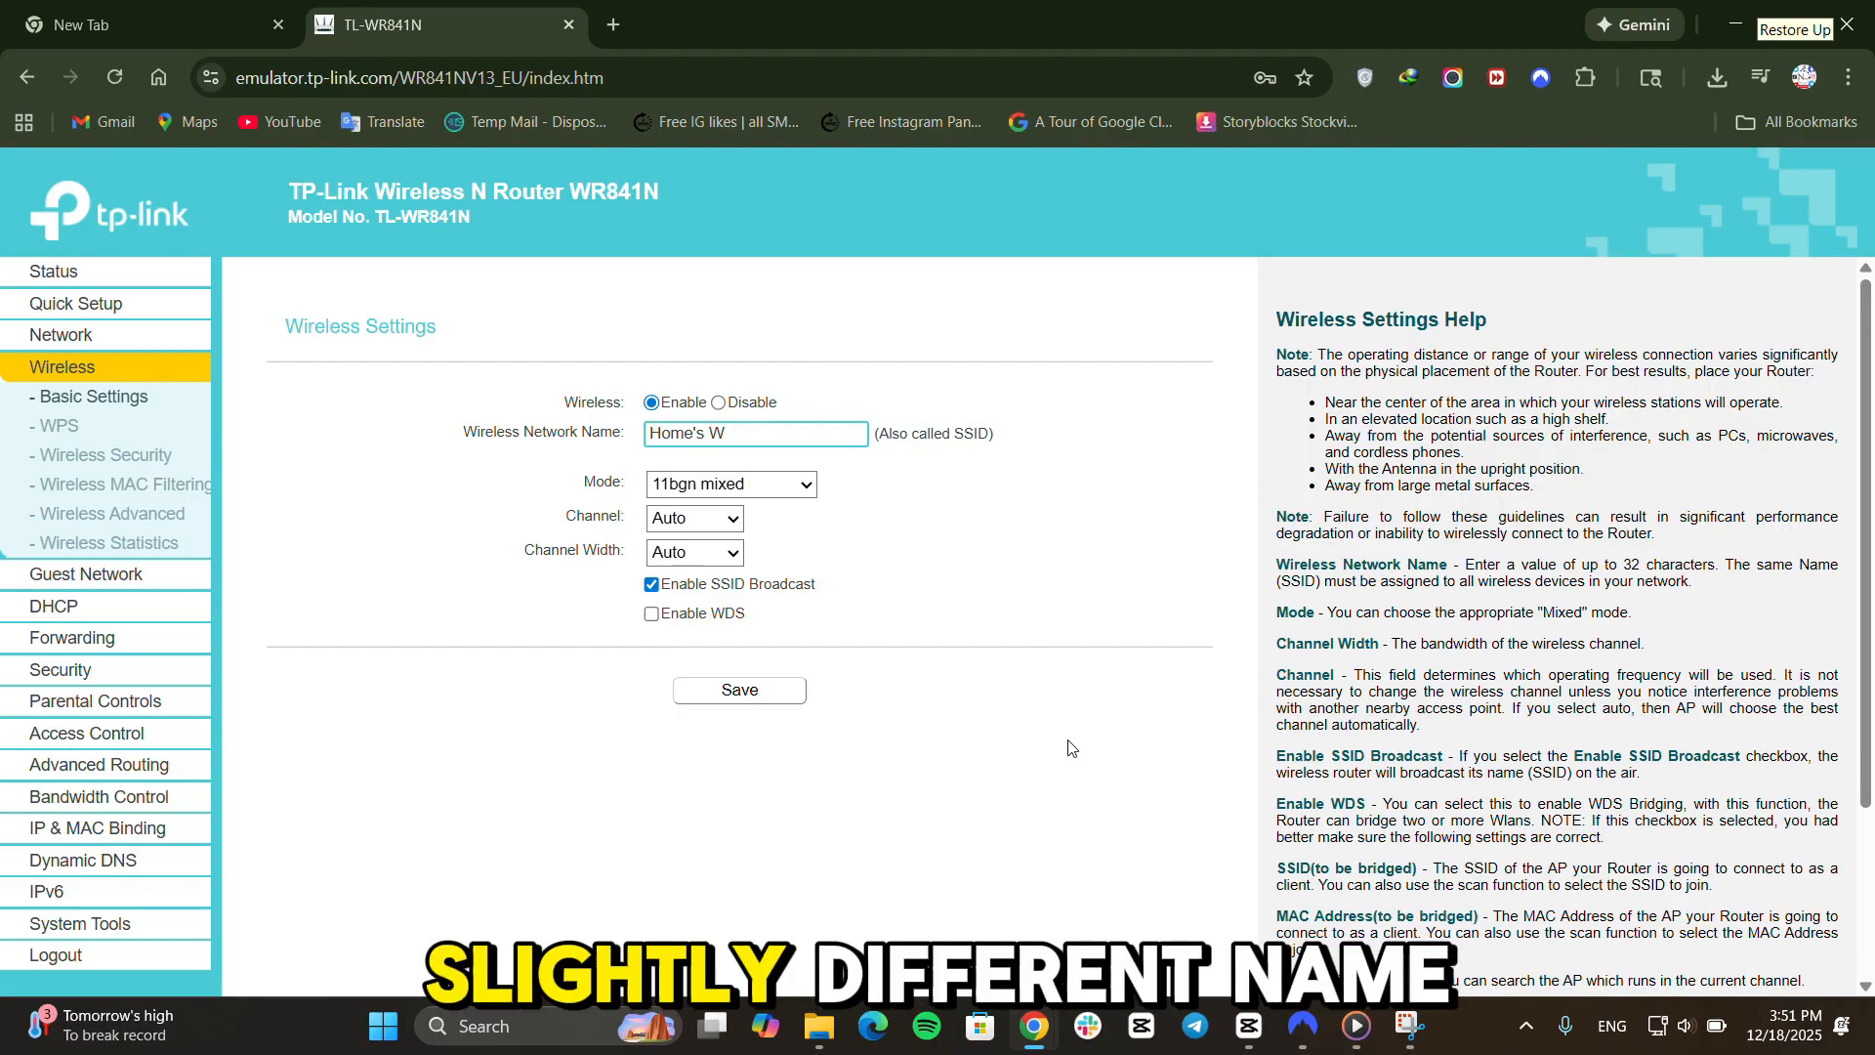
{"action": "type", "text": "IFI"}
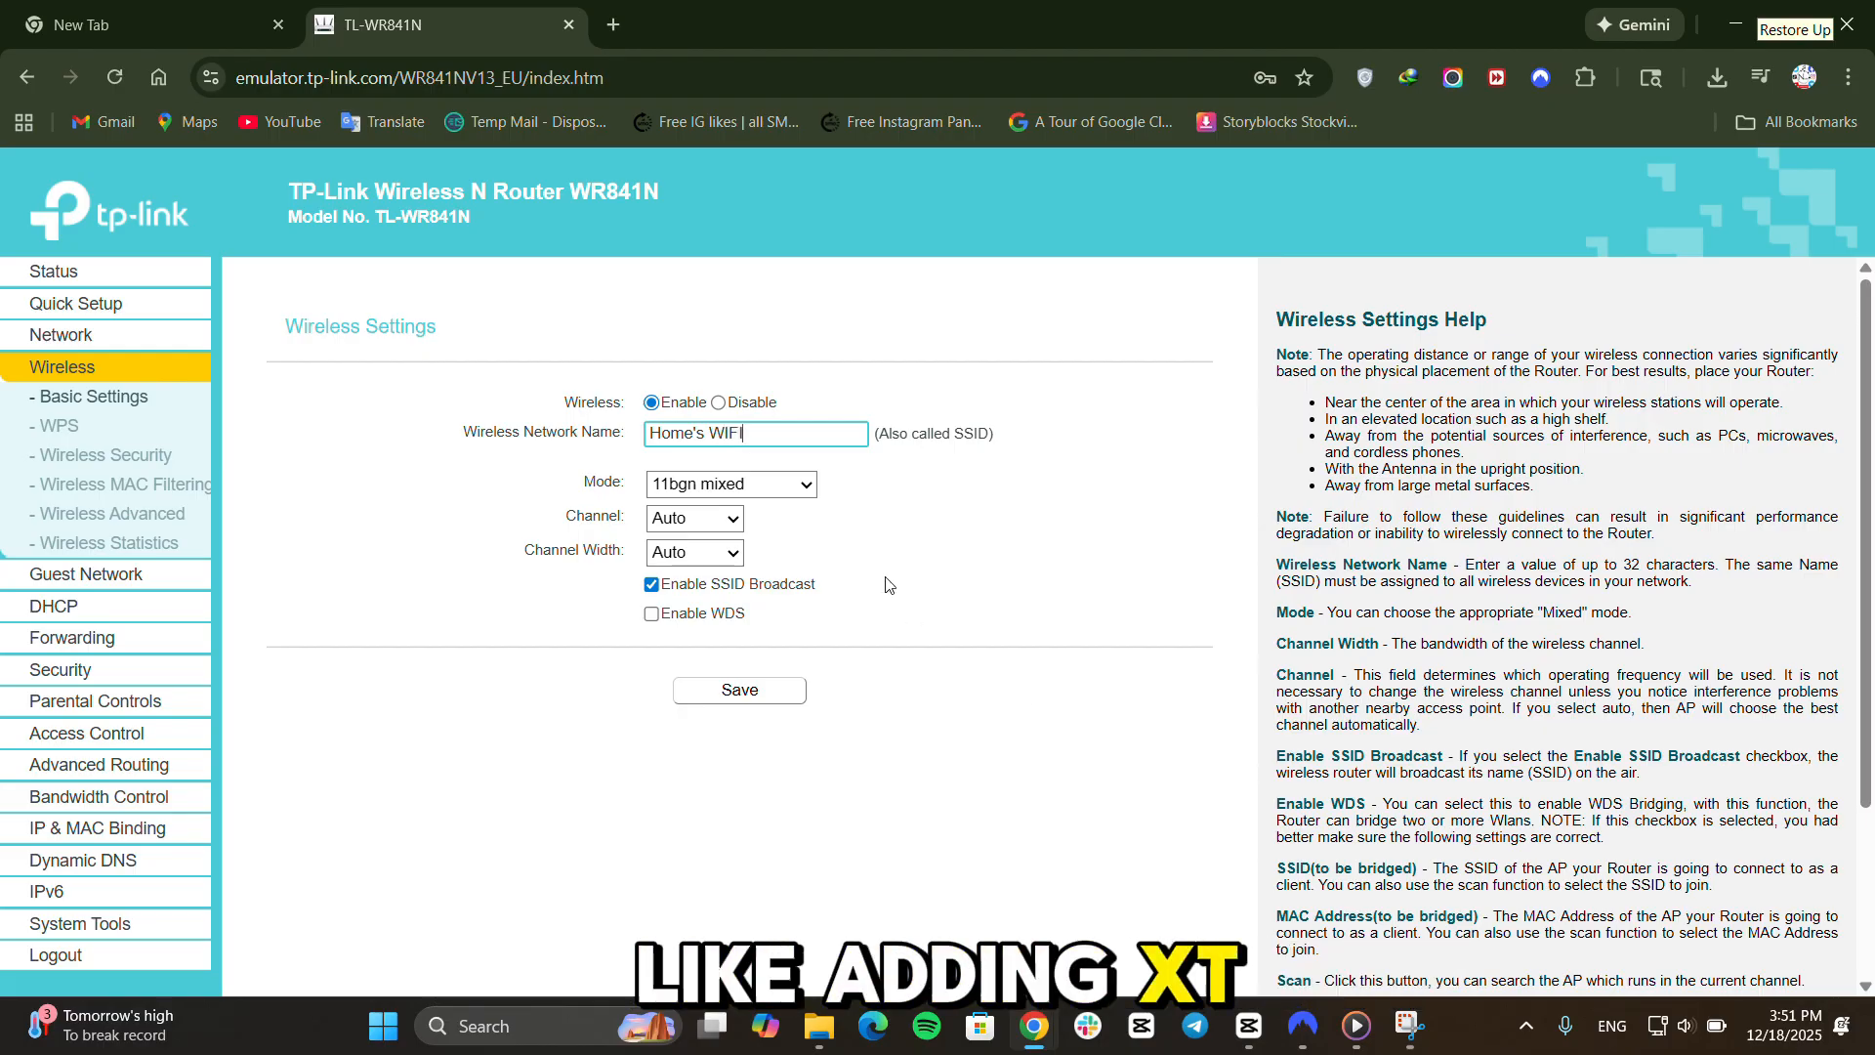
{"action": "type", "text": "x"}
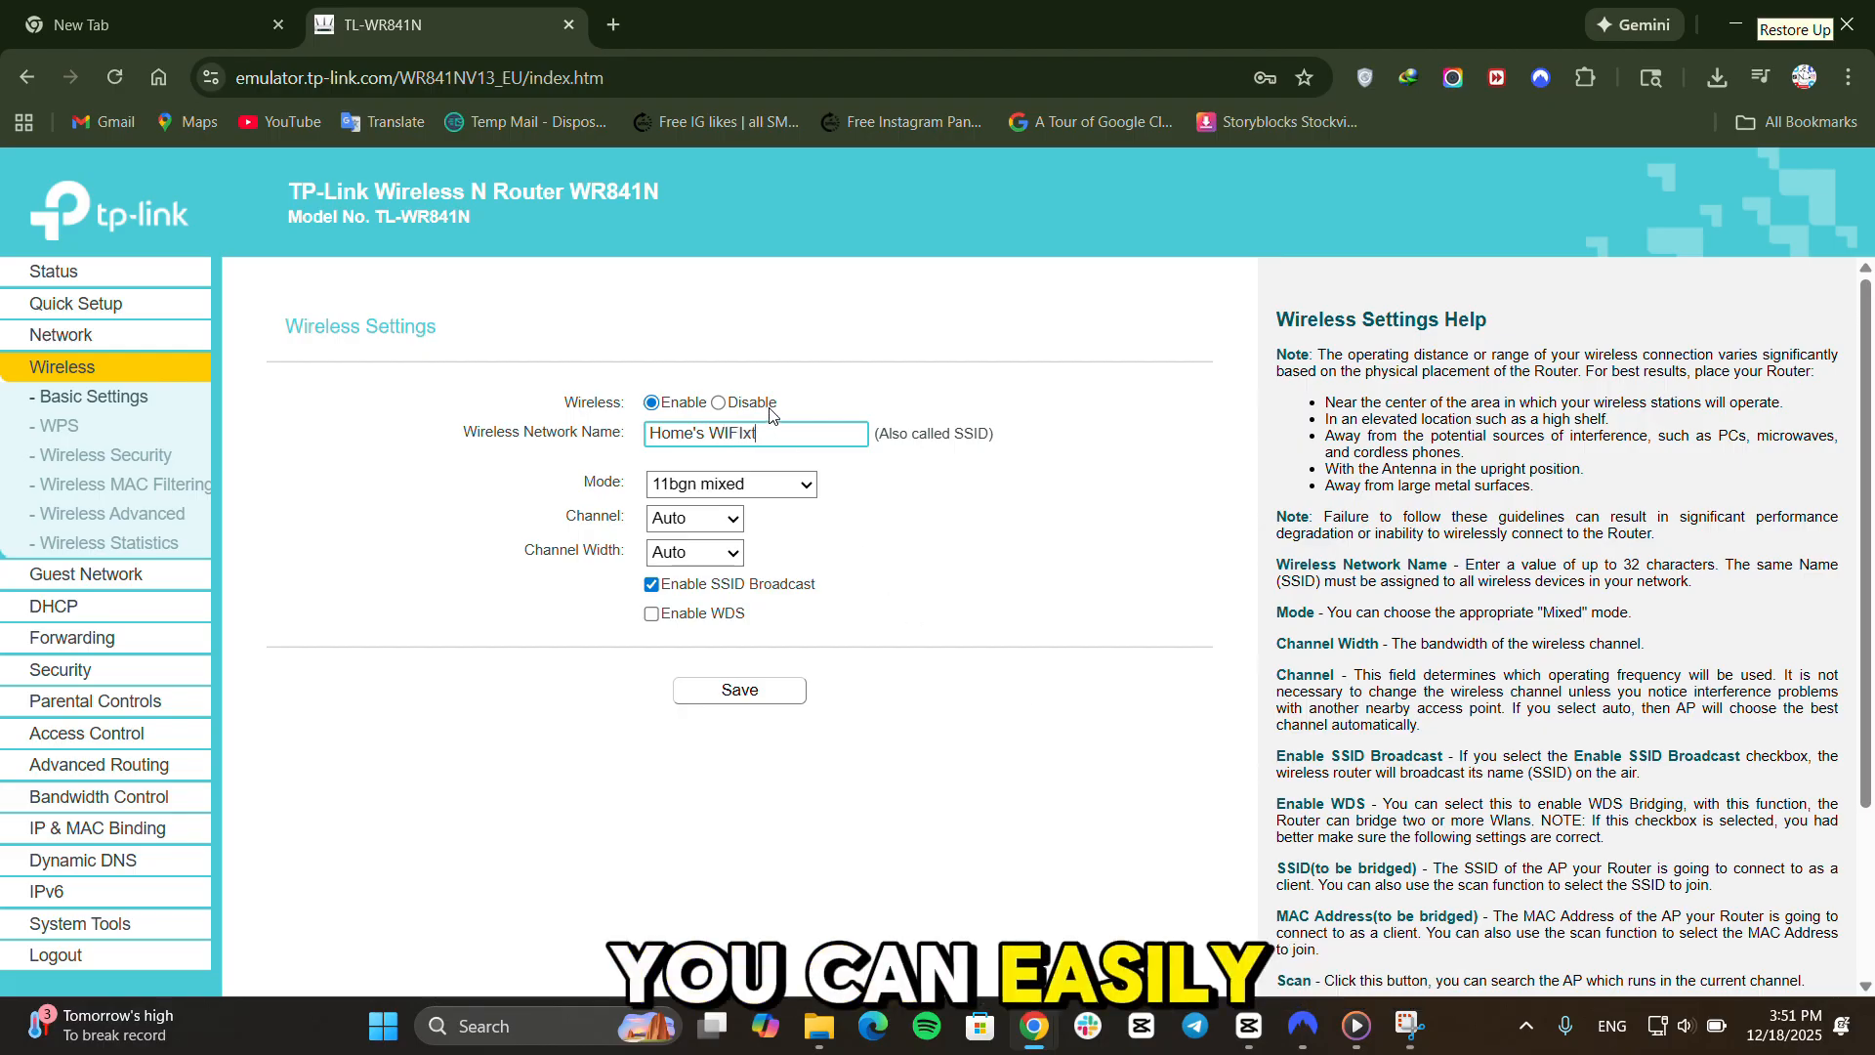
{"action": "key", "text": "BackSpace"}
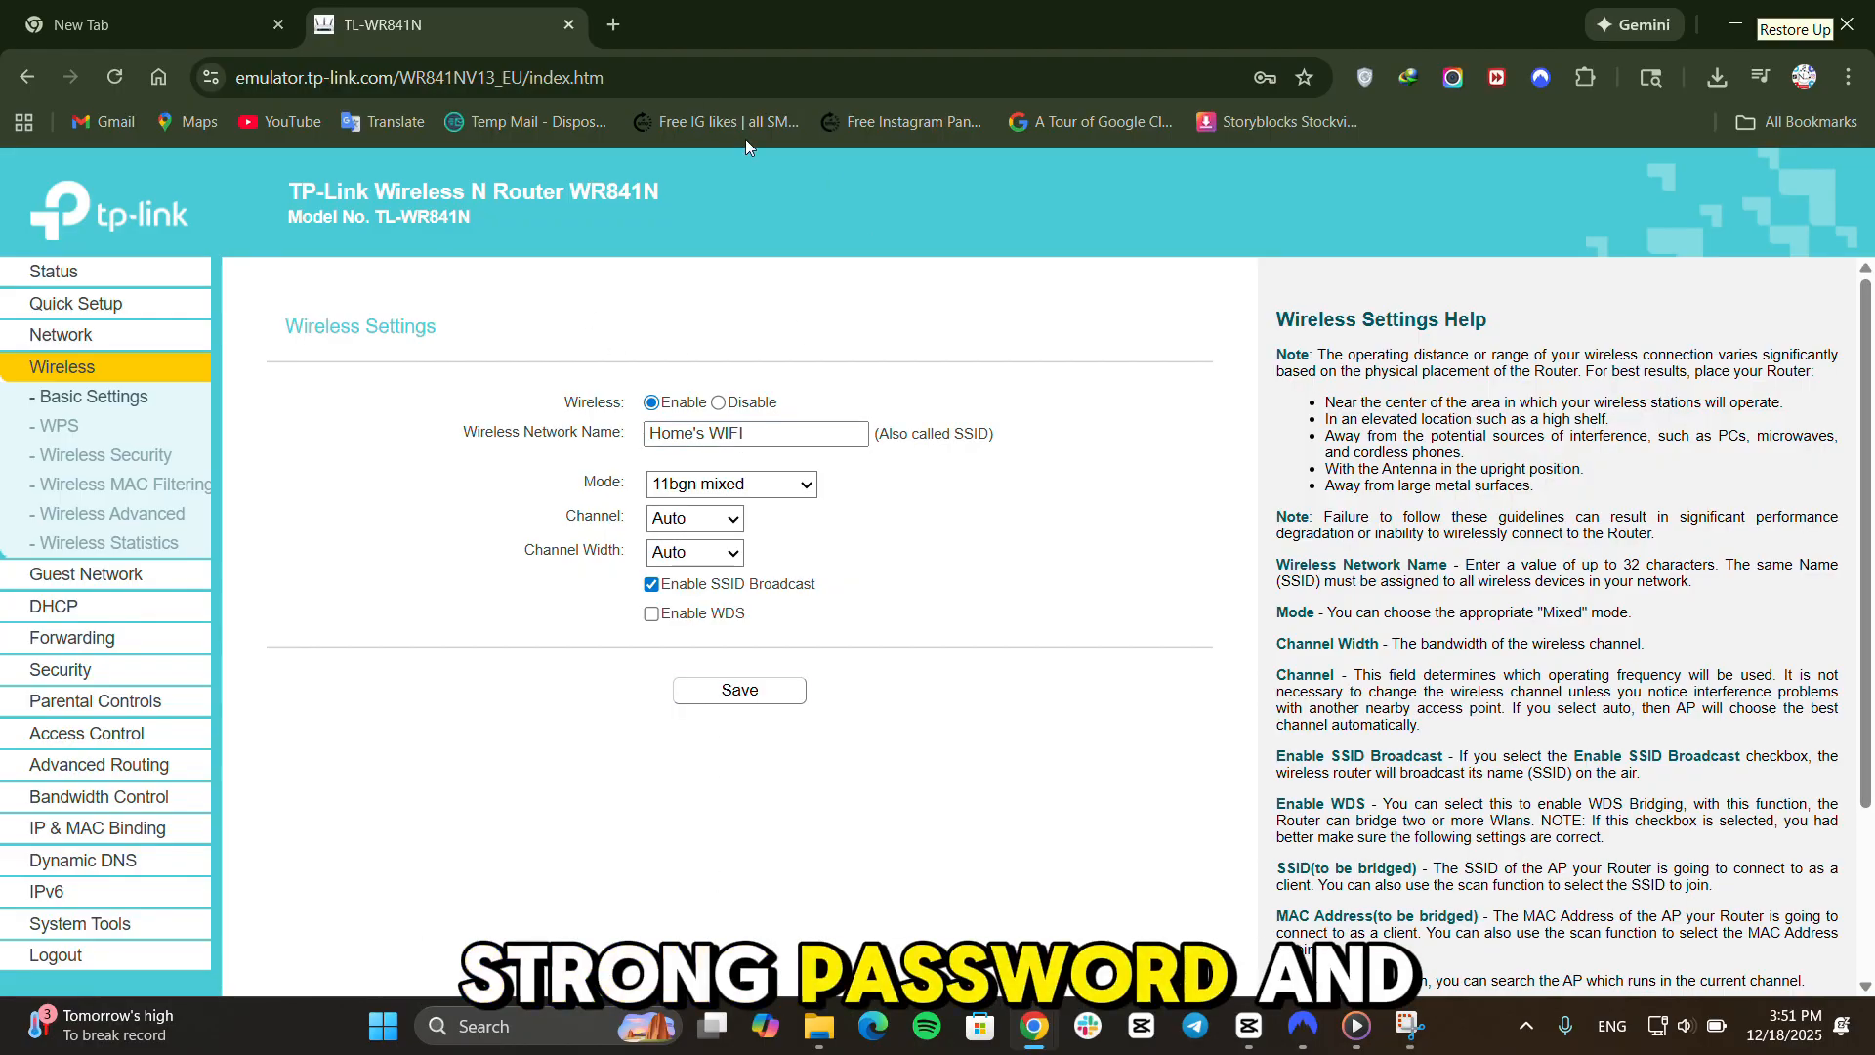
{"action": "left_click", "coordinate": [162, 459]}
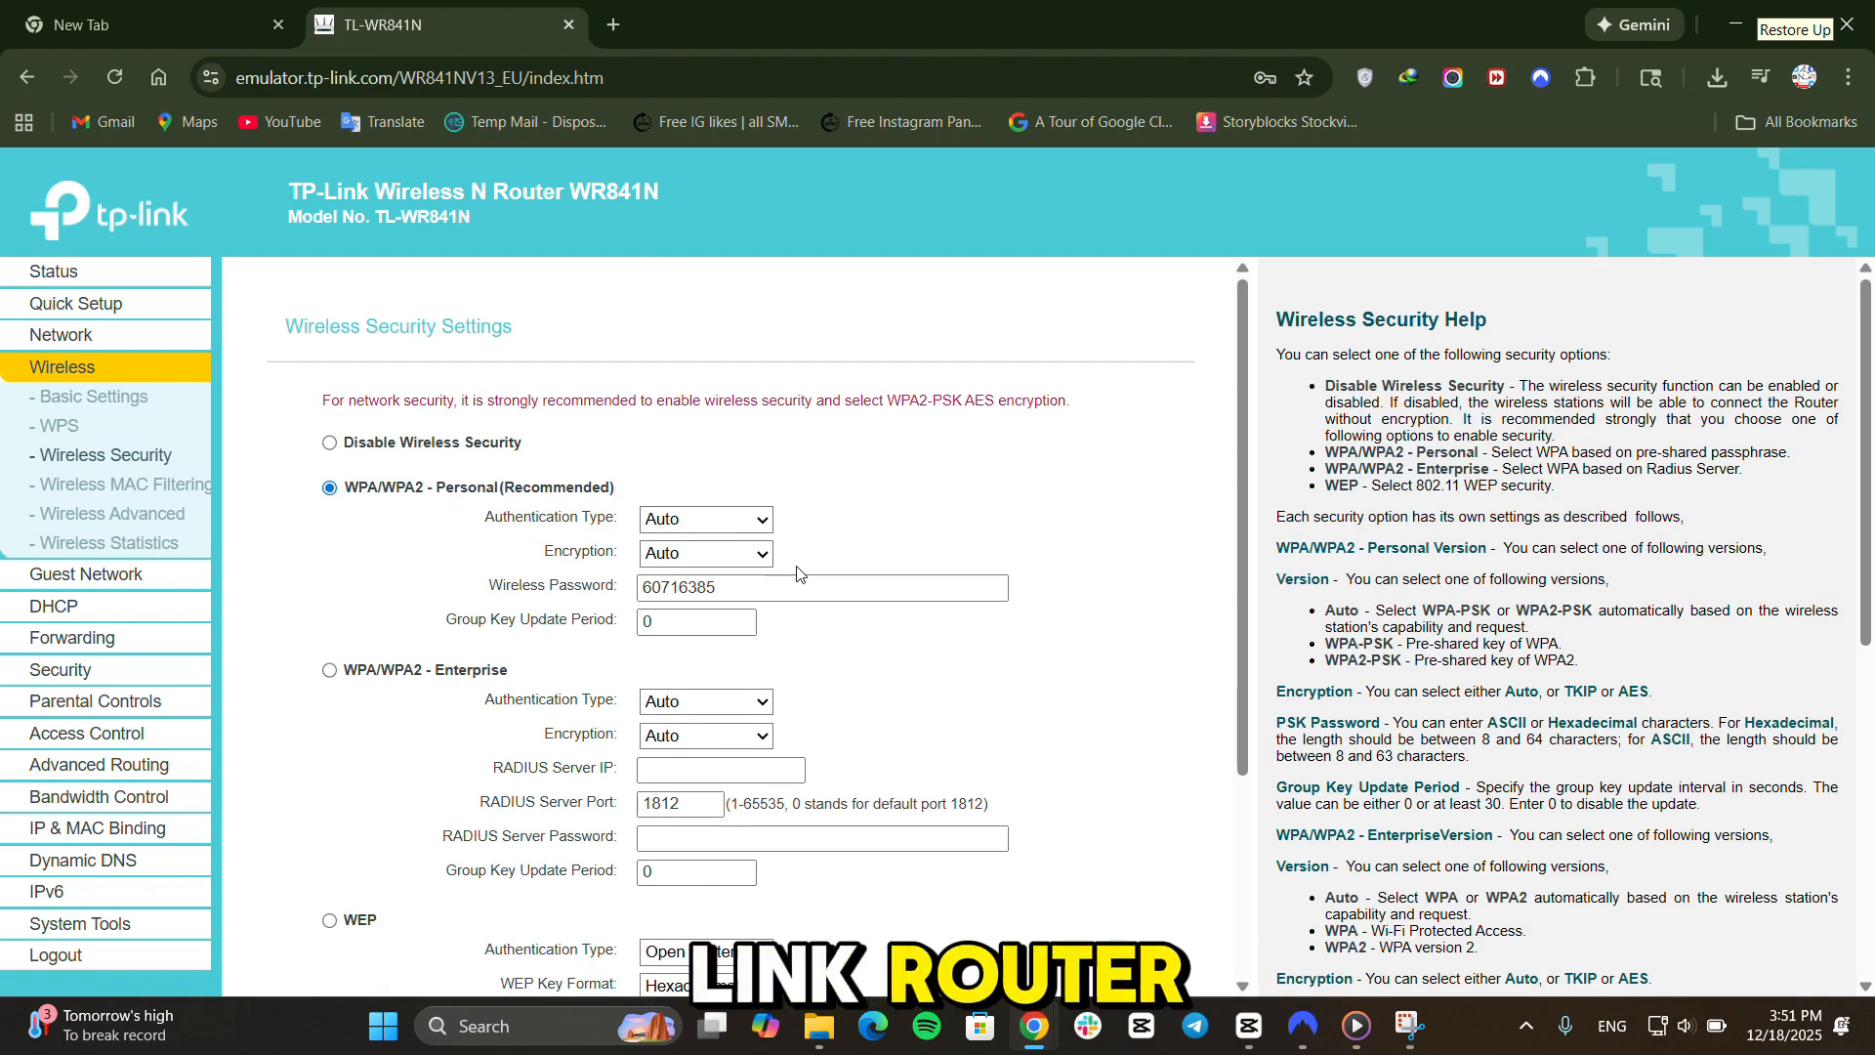
Step: Disable the router's DHCP server and save the DHCP settings
{"action": "left_click", "coordinate": [146, 606]}
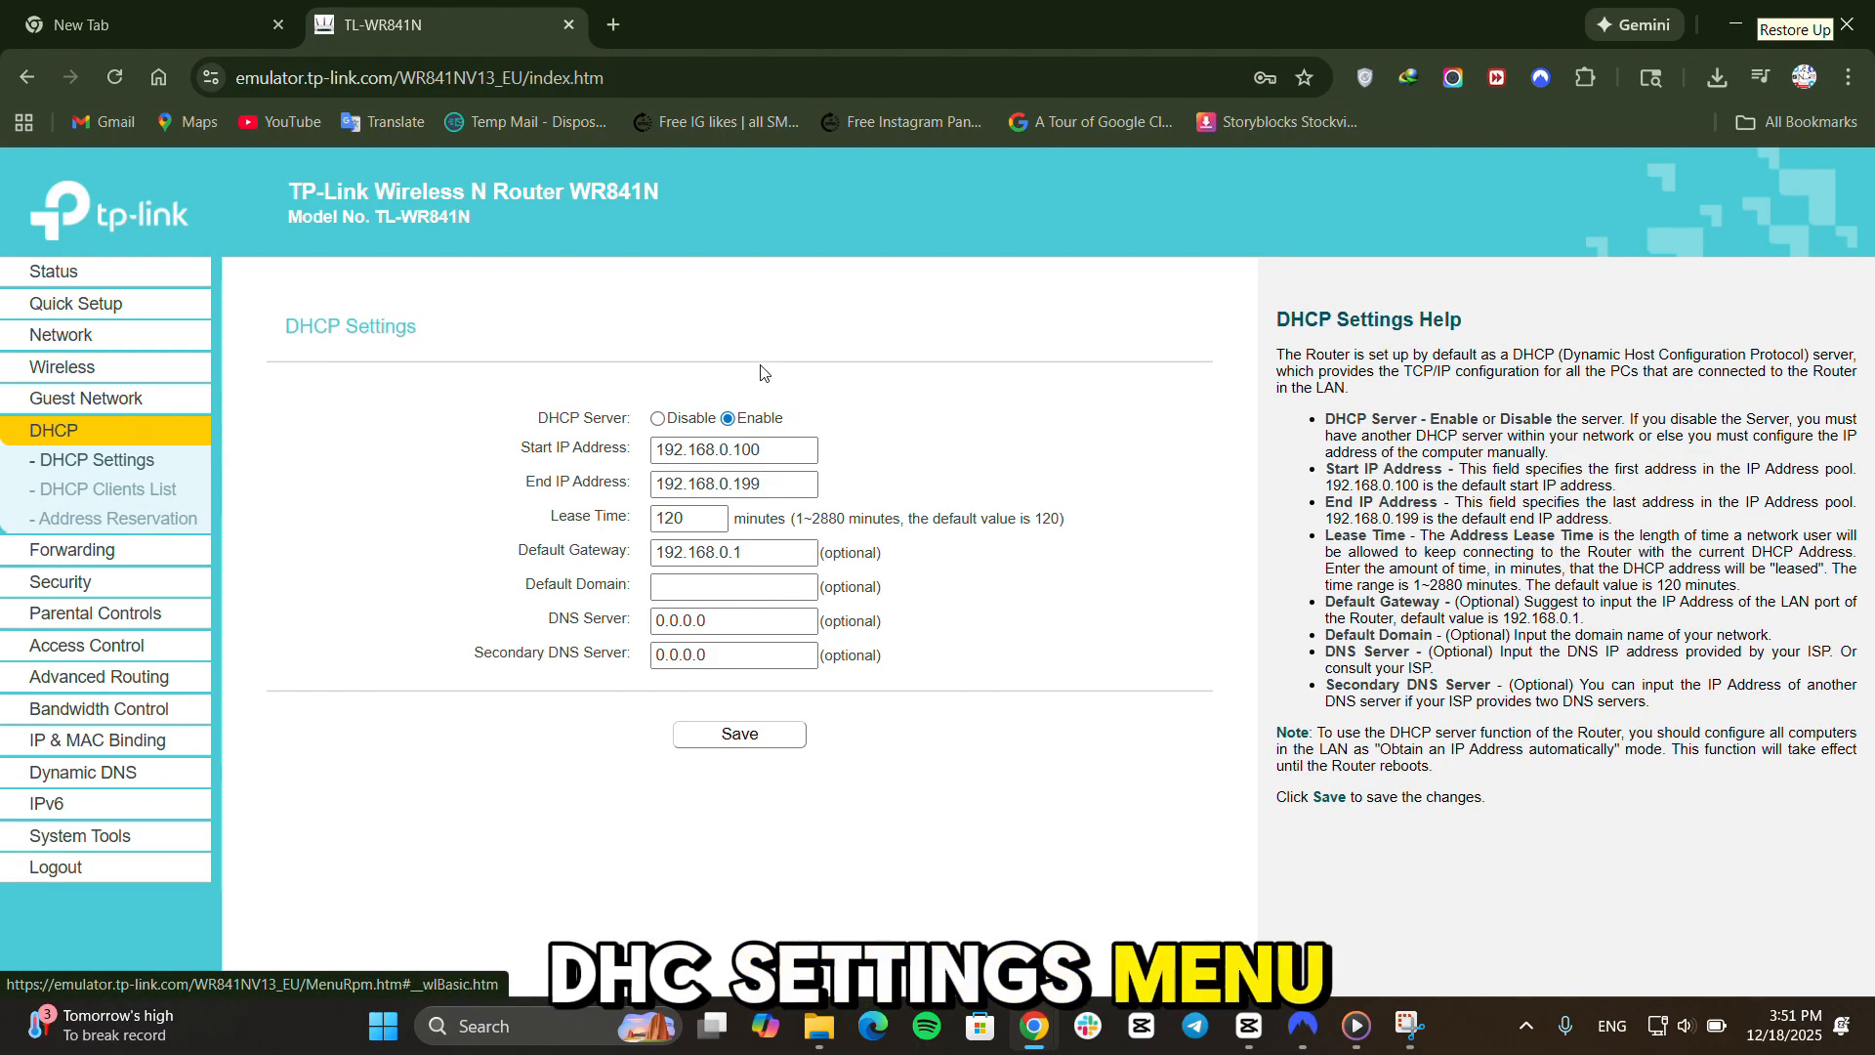
{"action": "left_click", "coordinate": [658, 419]}
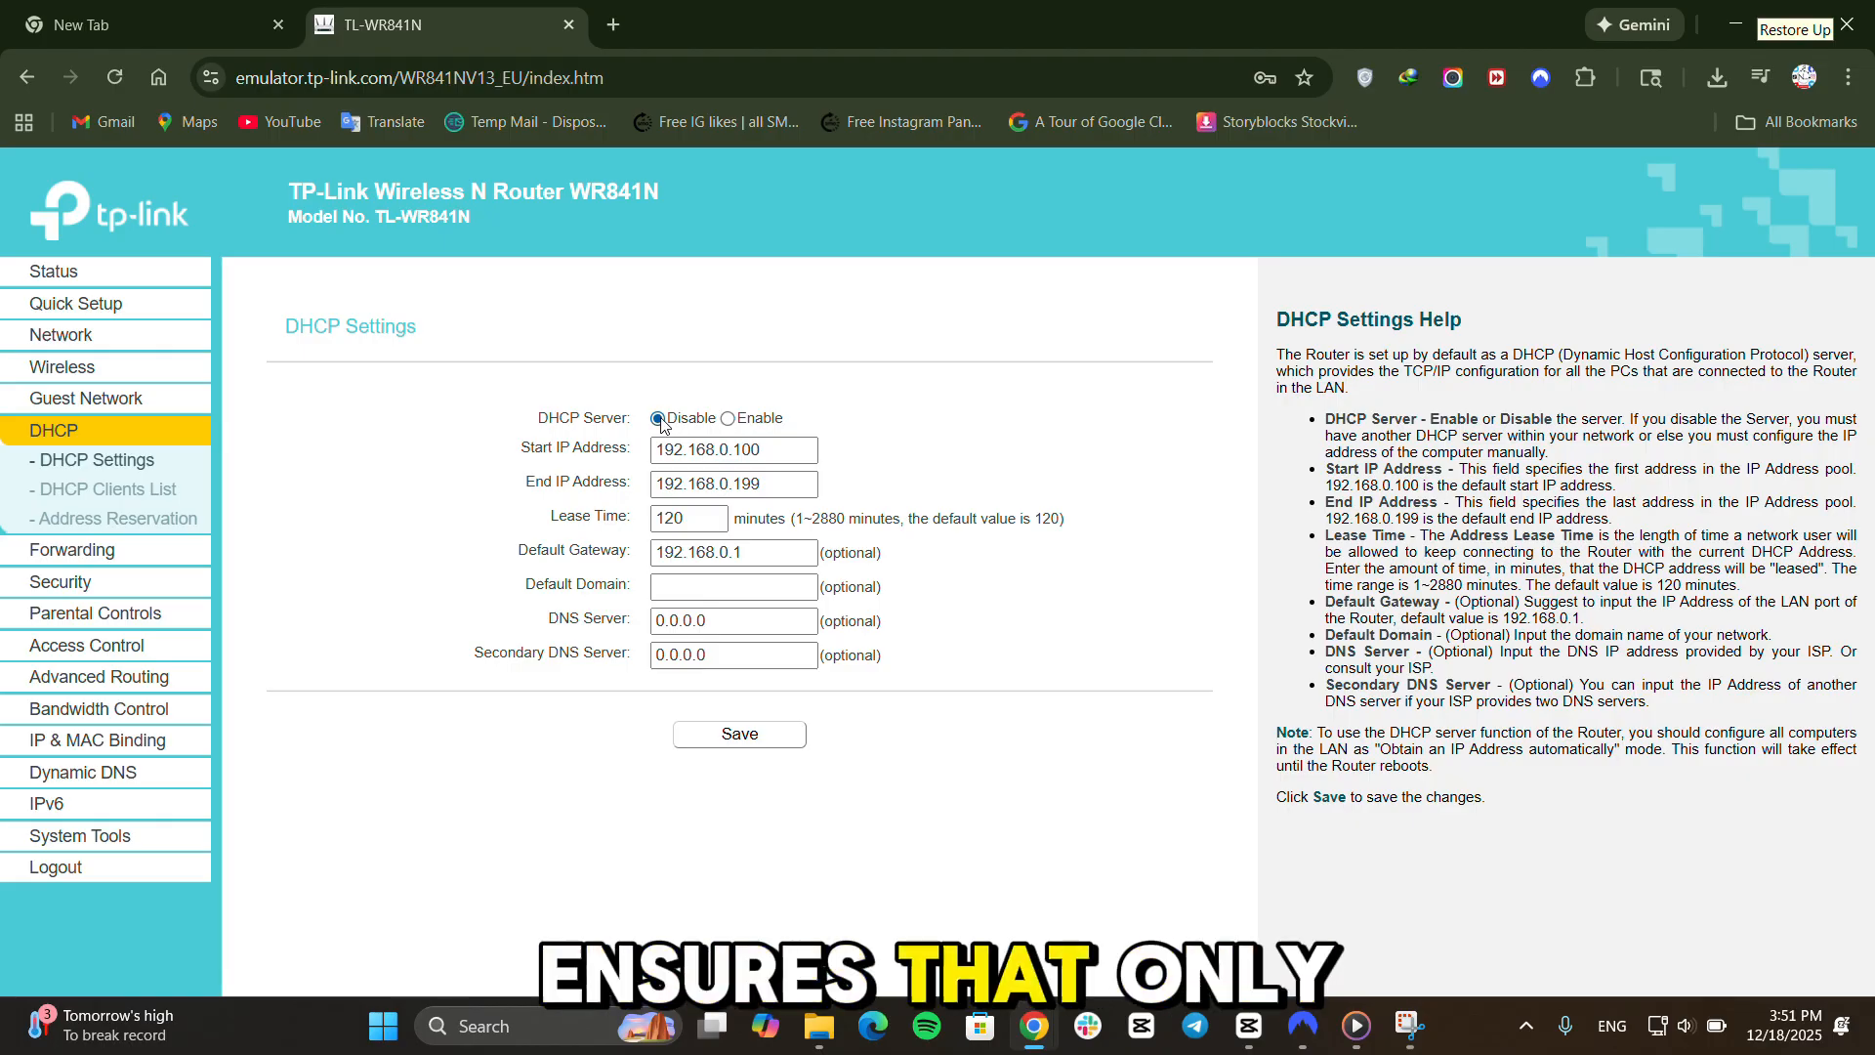
{"action": "left_click", "coordinate": [740, 735]}
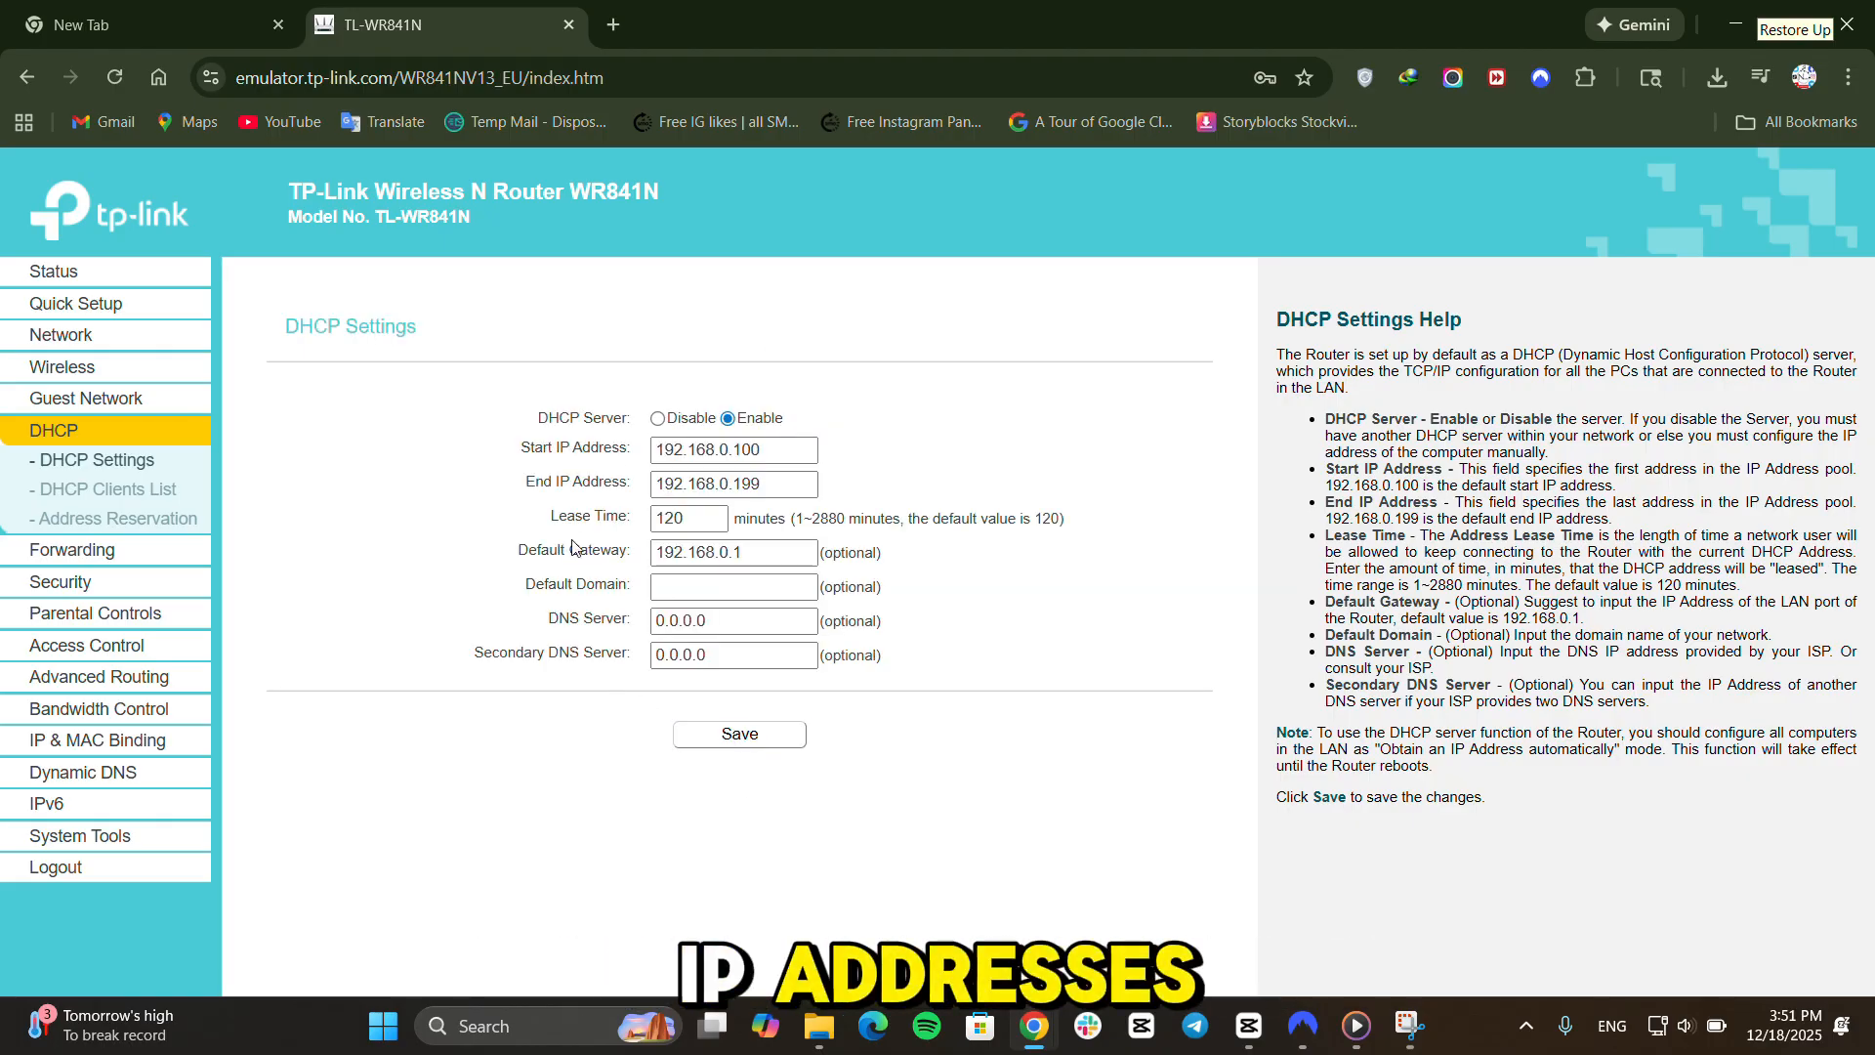
{"action": "left_click", "coordinate": [658, 419]}
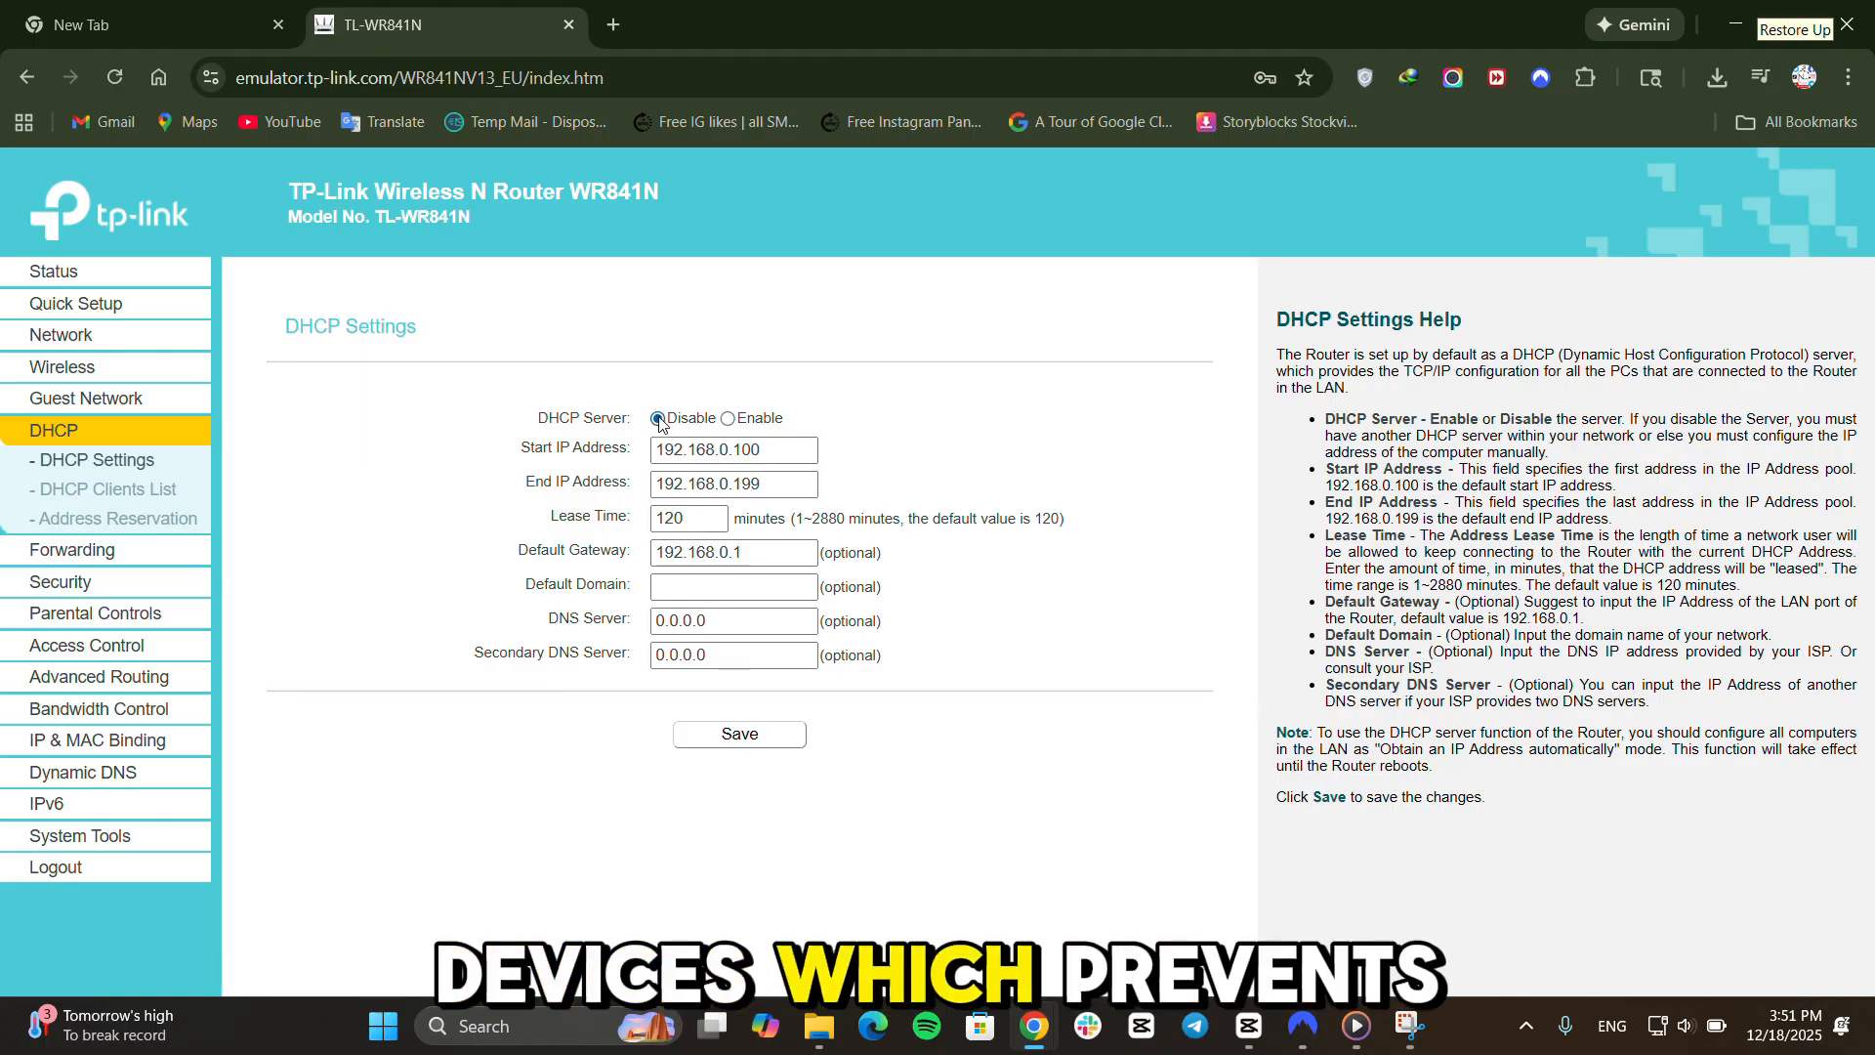
{"action": "left_click", "coordinate": [769, 732]}
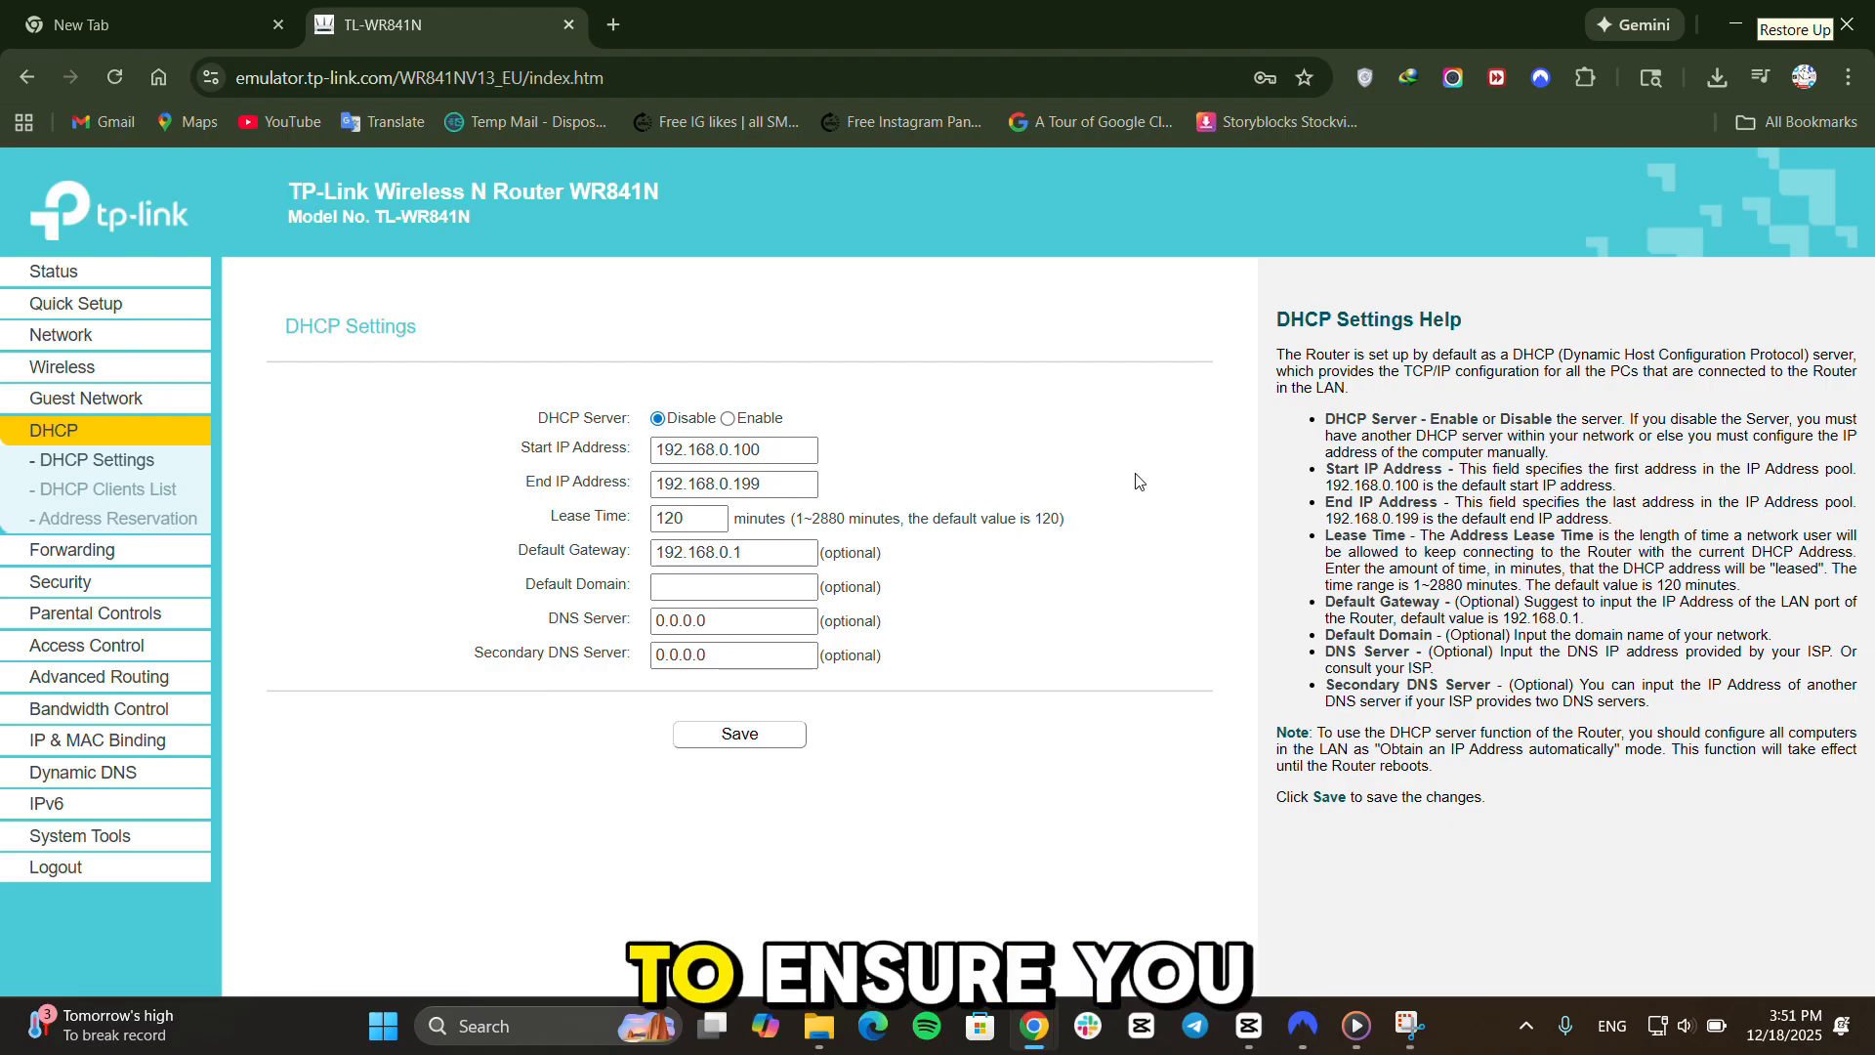
Step: Run an internet speed test on fast.com in a new browser tab
{"action": "left_click", "coordinate": [617, 33]}
{"action": "type", "text": "spee"}
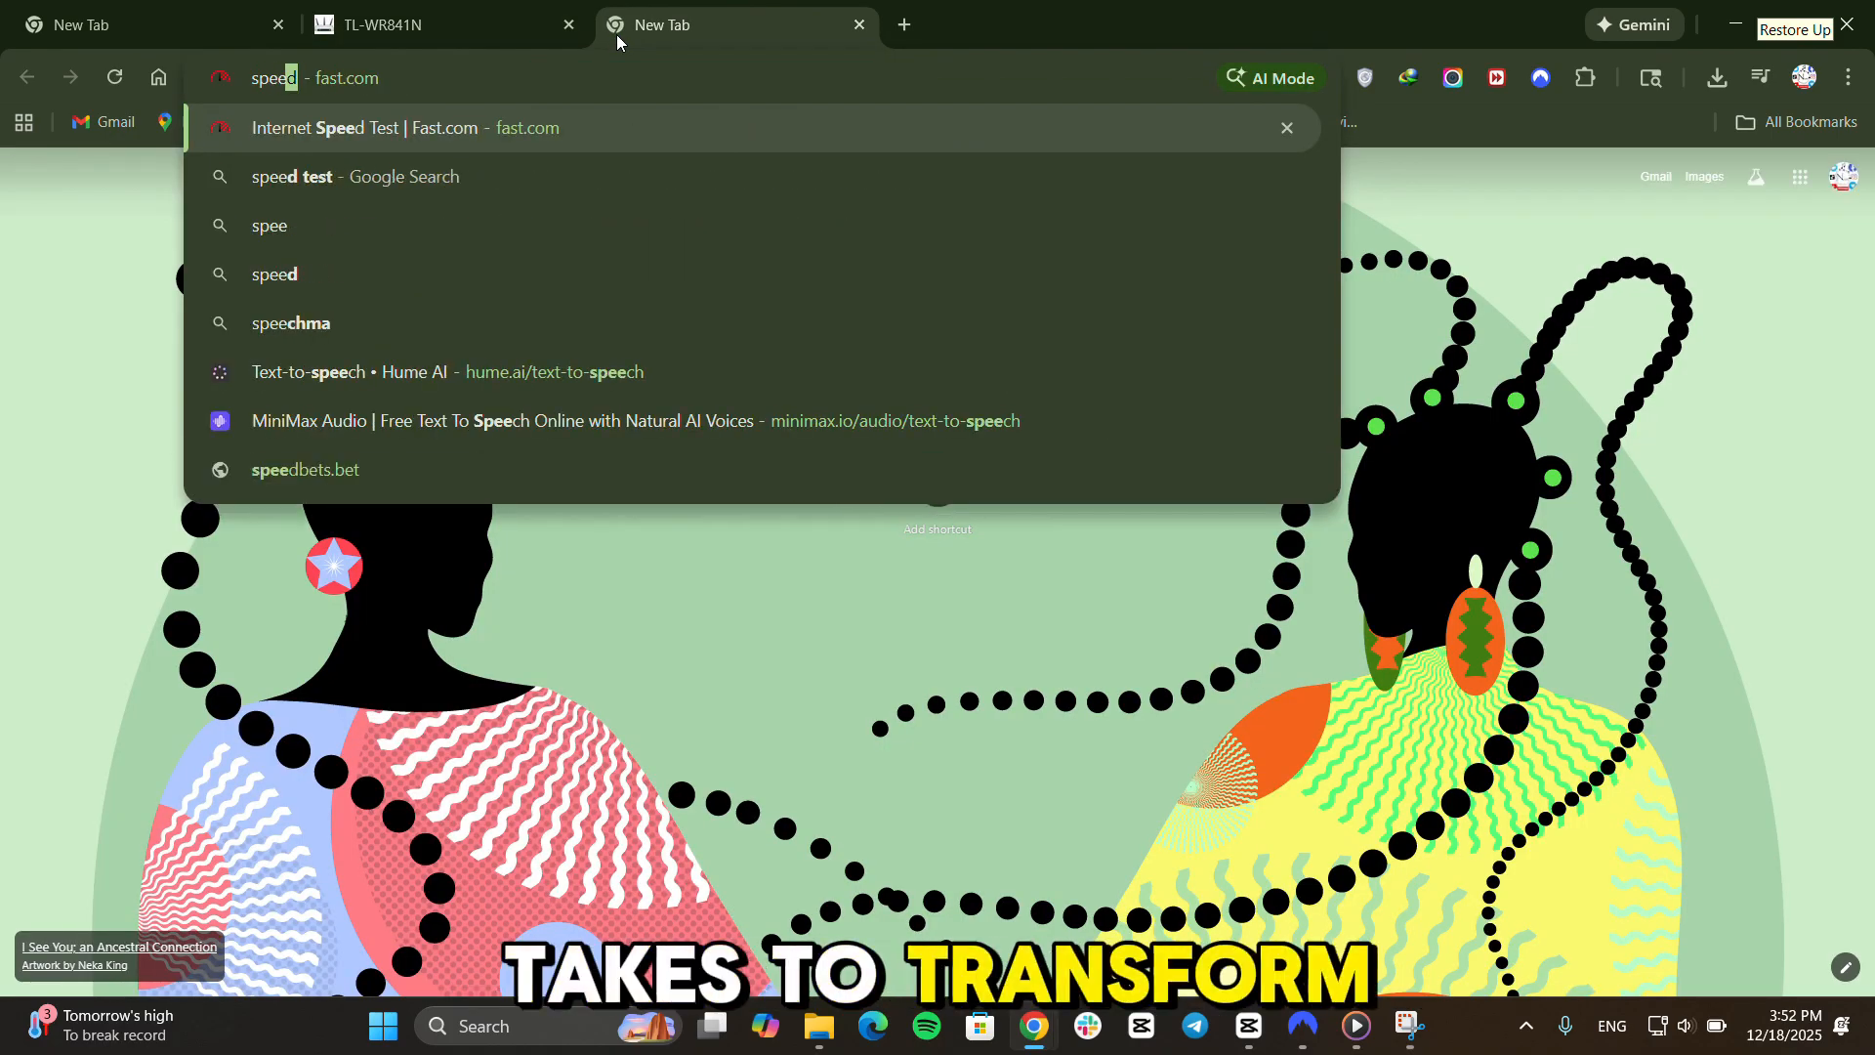
{"action": "key", "text": "Return"}
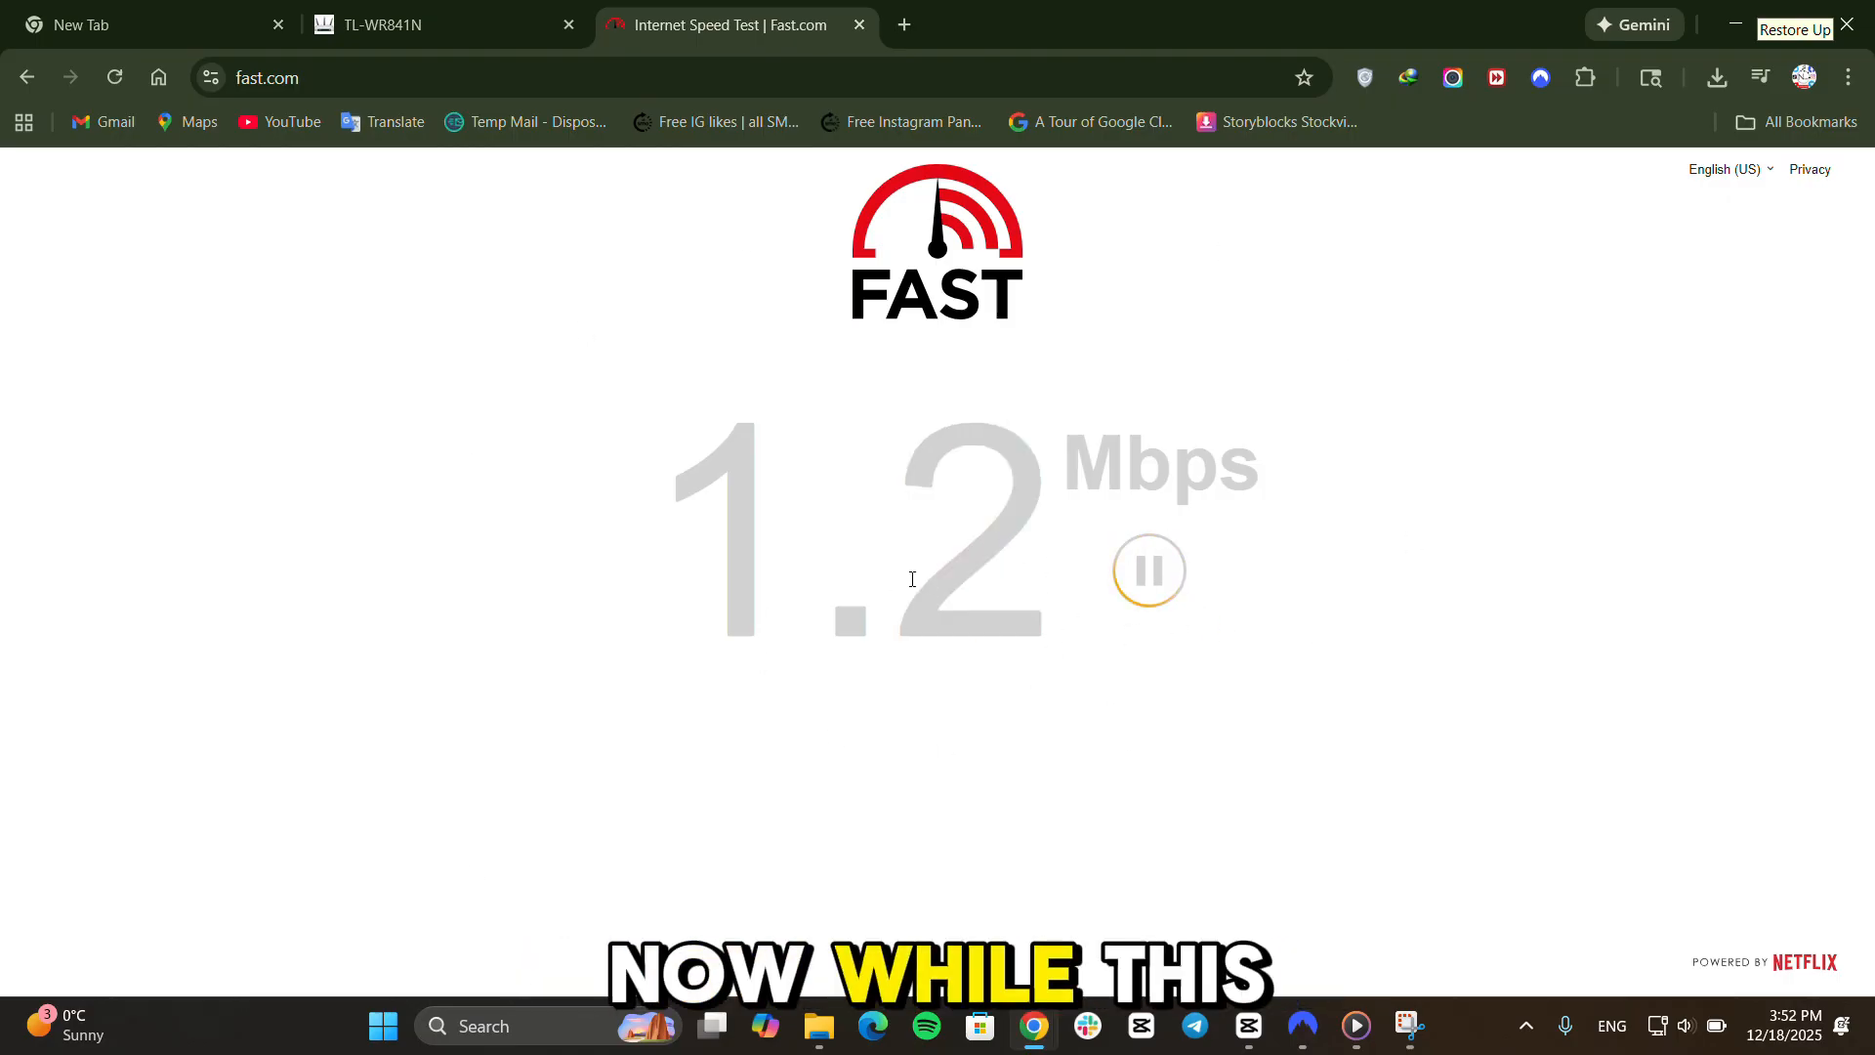
Step: Return to the router page and review the LAN, wireless and WAN details in its status overview
{"action": "left_click", "coordinate": [390, 23]}
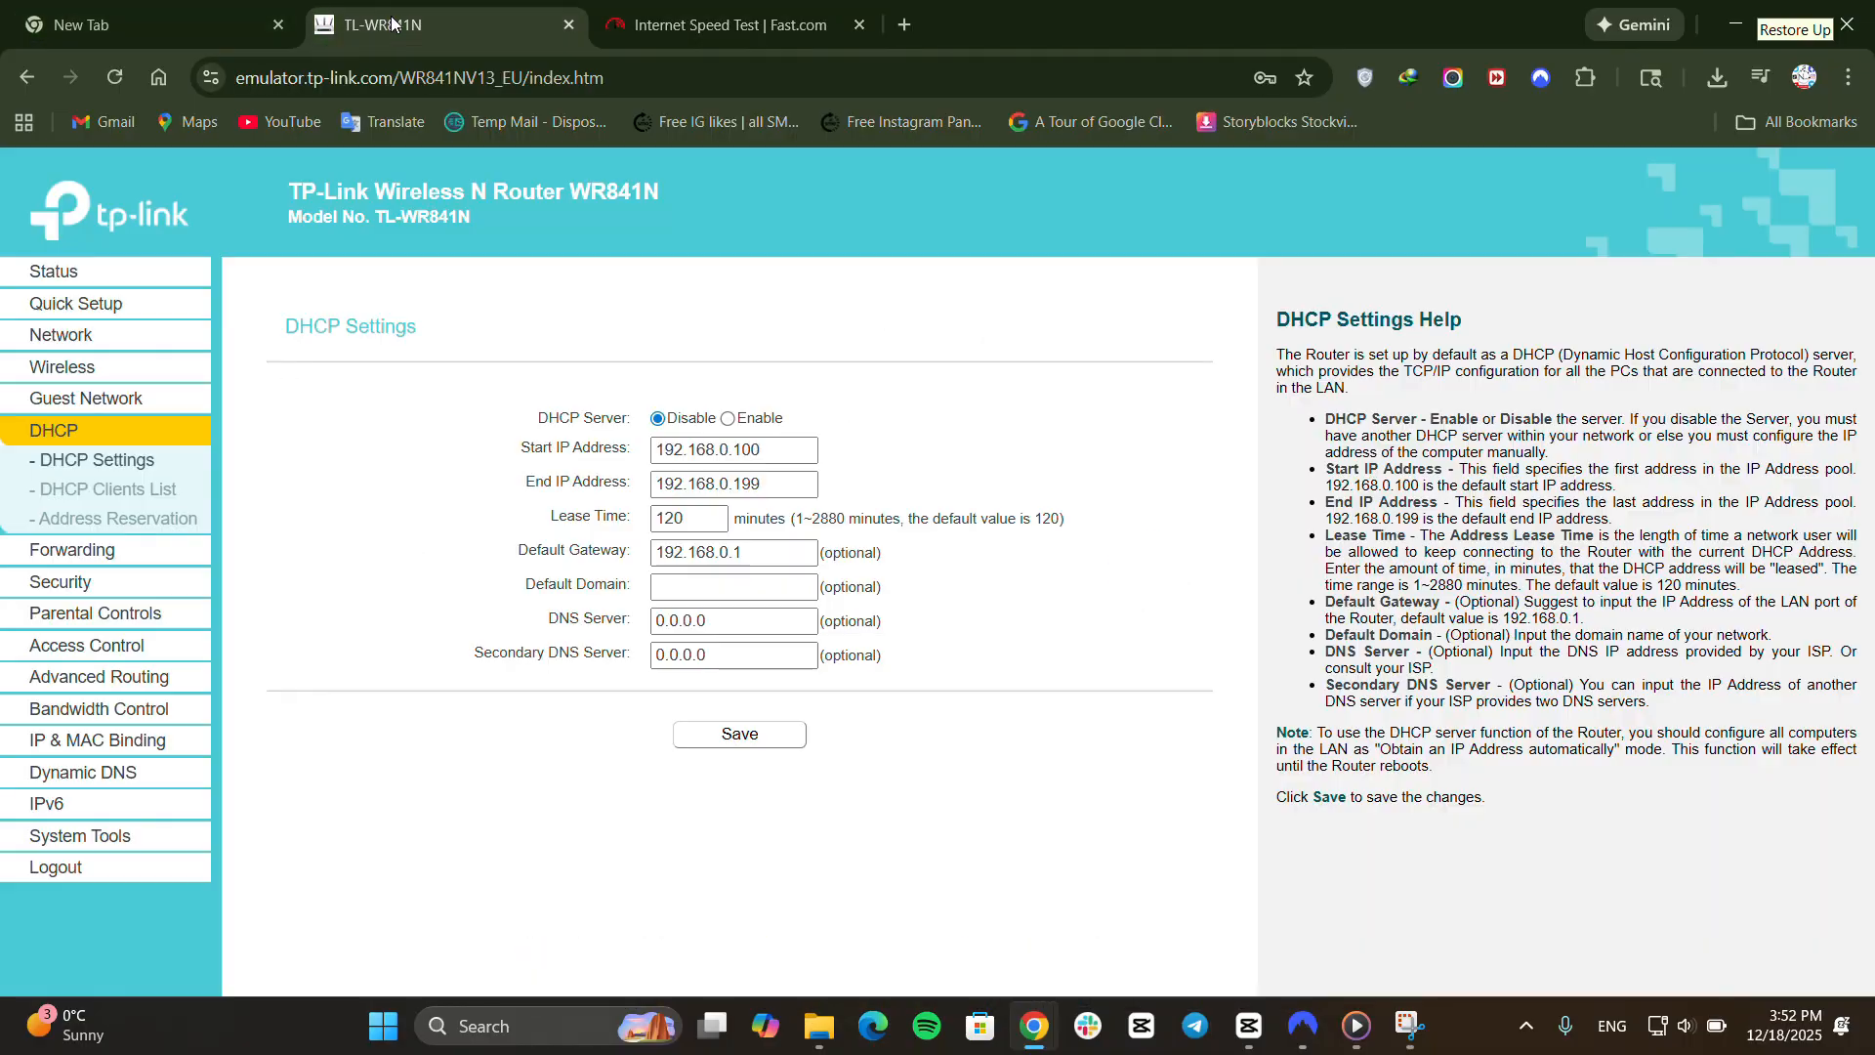
{"action": "left_click", "coordinate": [129, 283]}
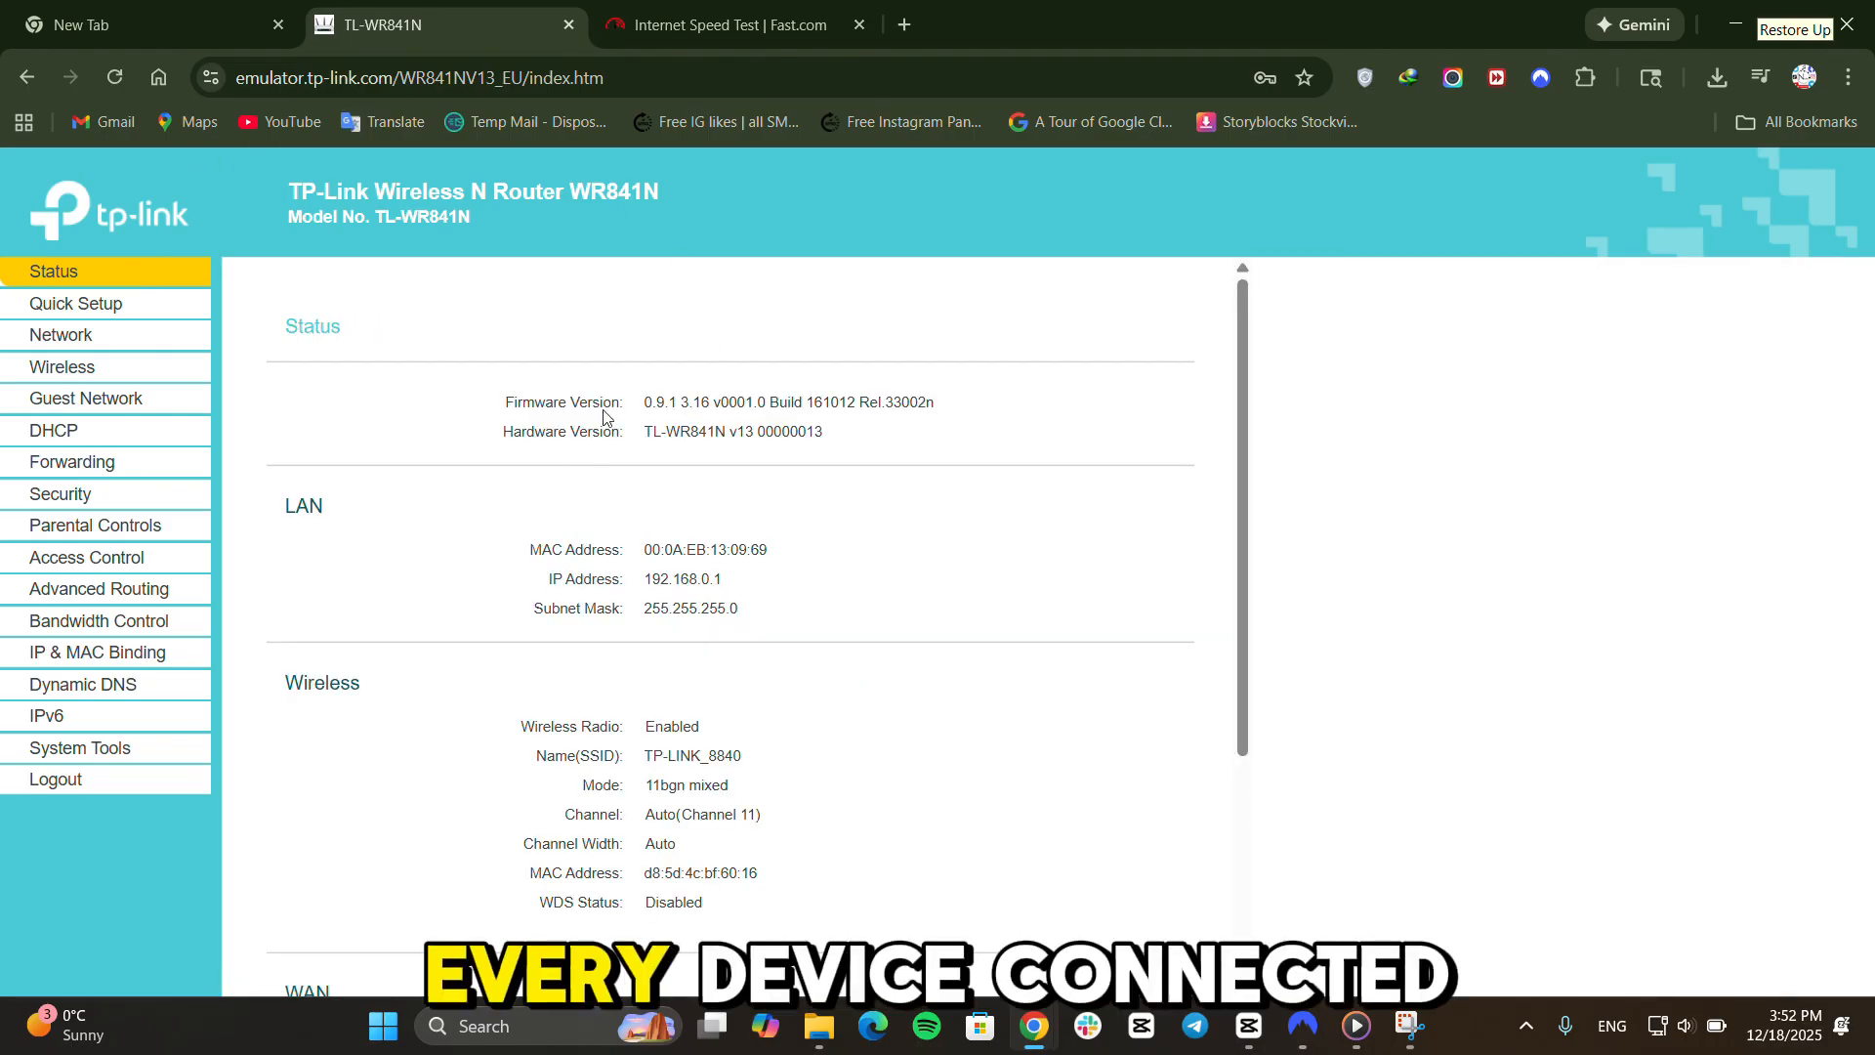
{"action": "scroll", "coordinate": [944, 597], "scroll_direction": "down", "scroll_amount": 3}
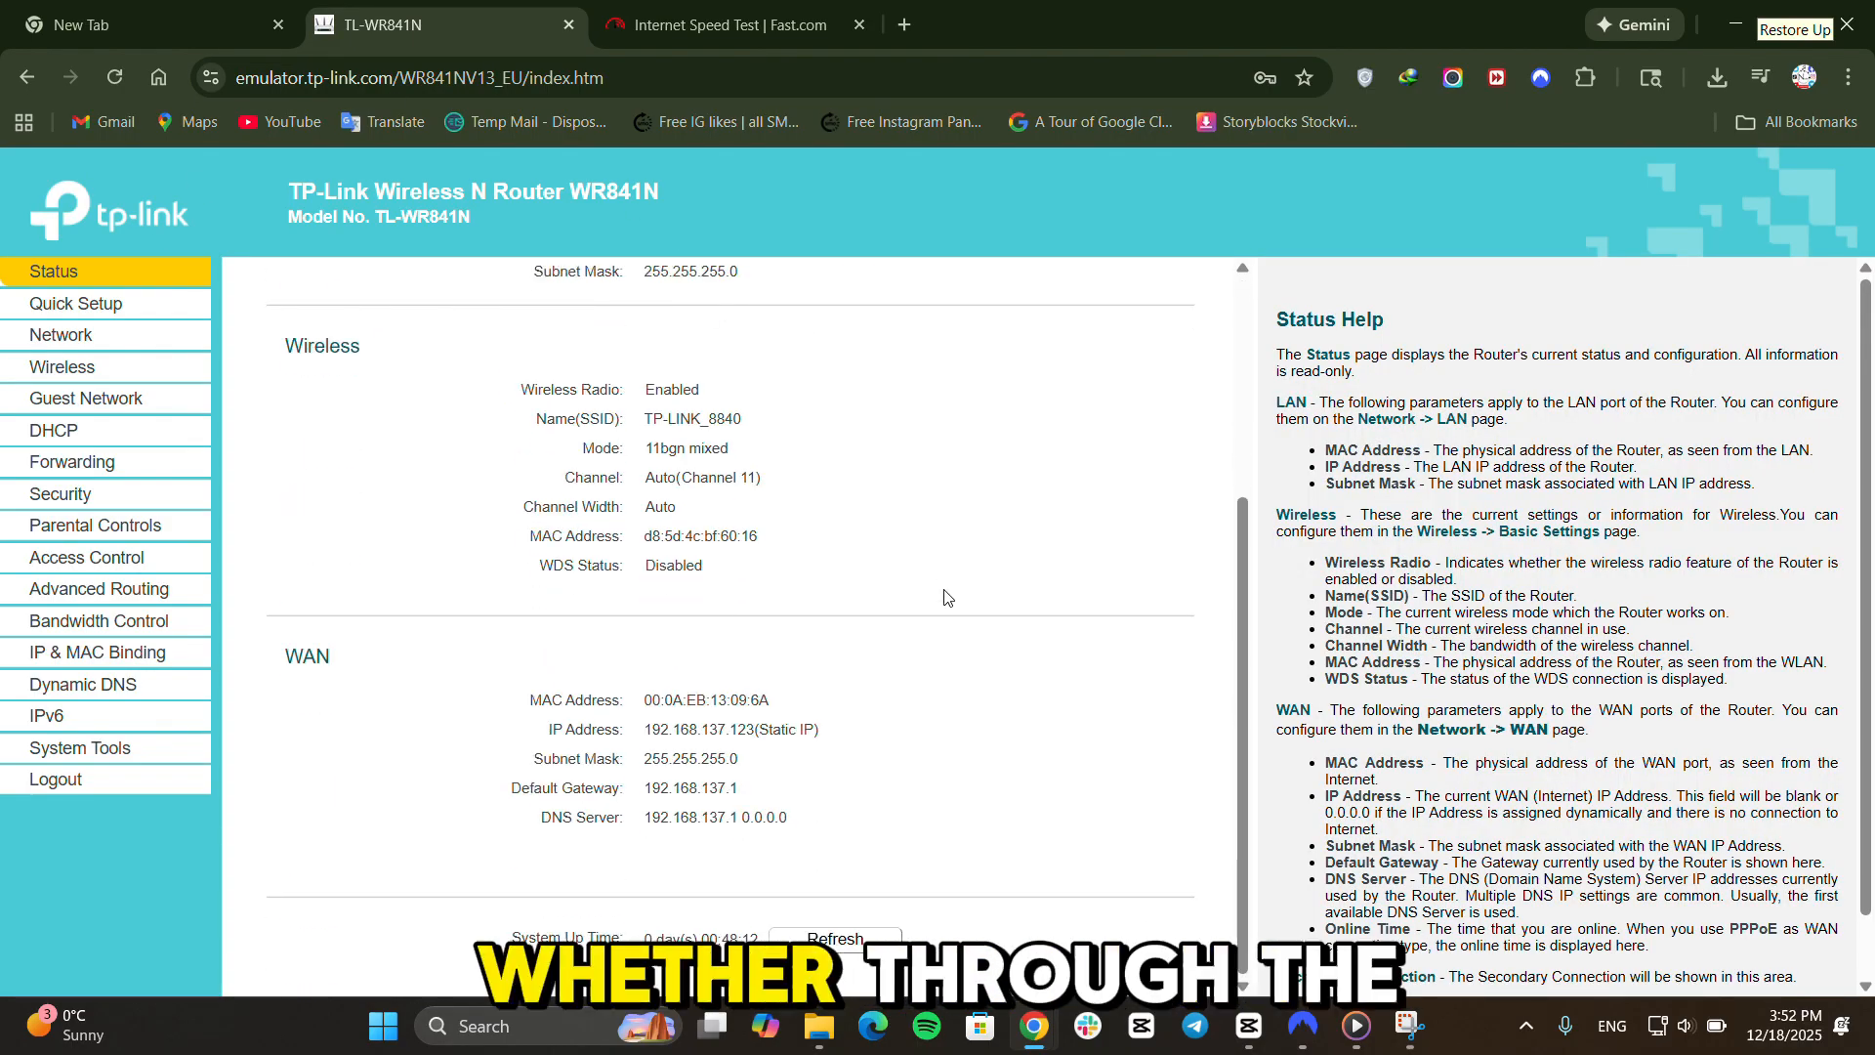
{"action": "scroll", "coordinate": [945, 597], "scroll_direction": "up", "scroll_amount": 3}
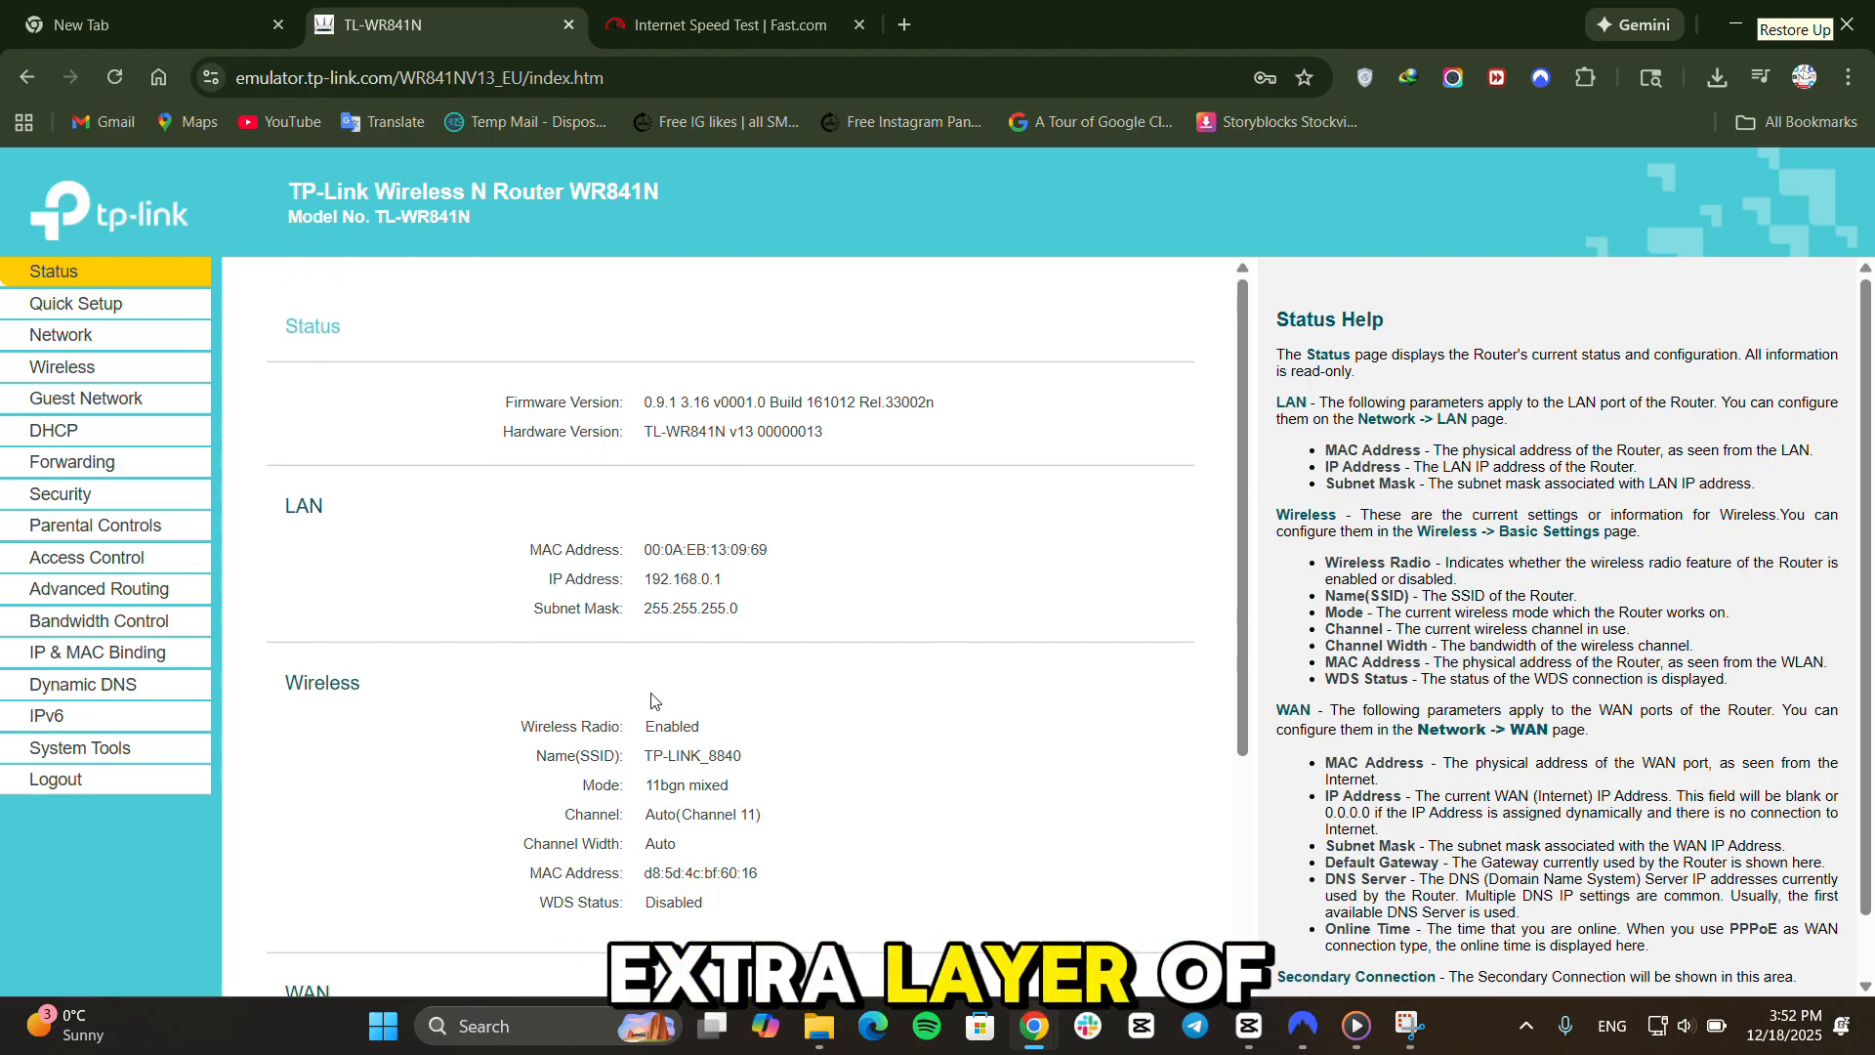
{"action": "scroll", "coordinate": [686, 627], "scroll_direction": "down", "scroll_amount": 1}
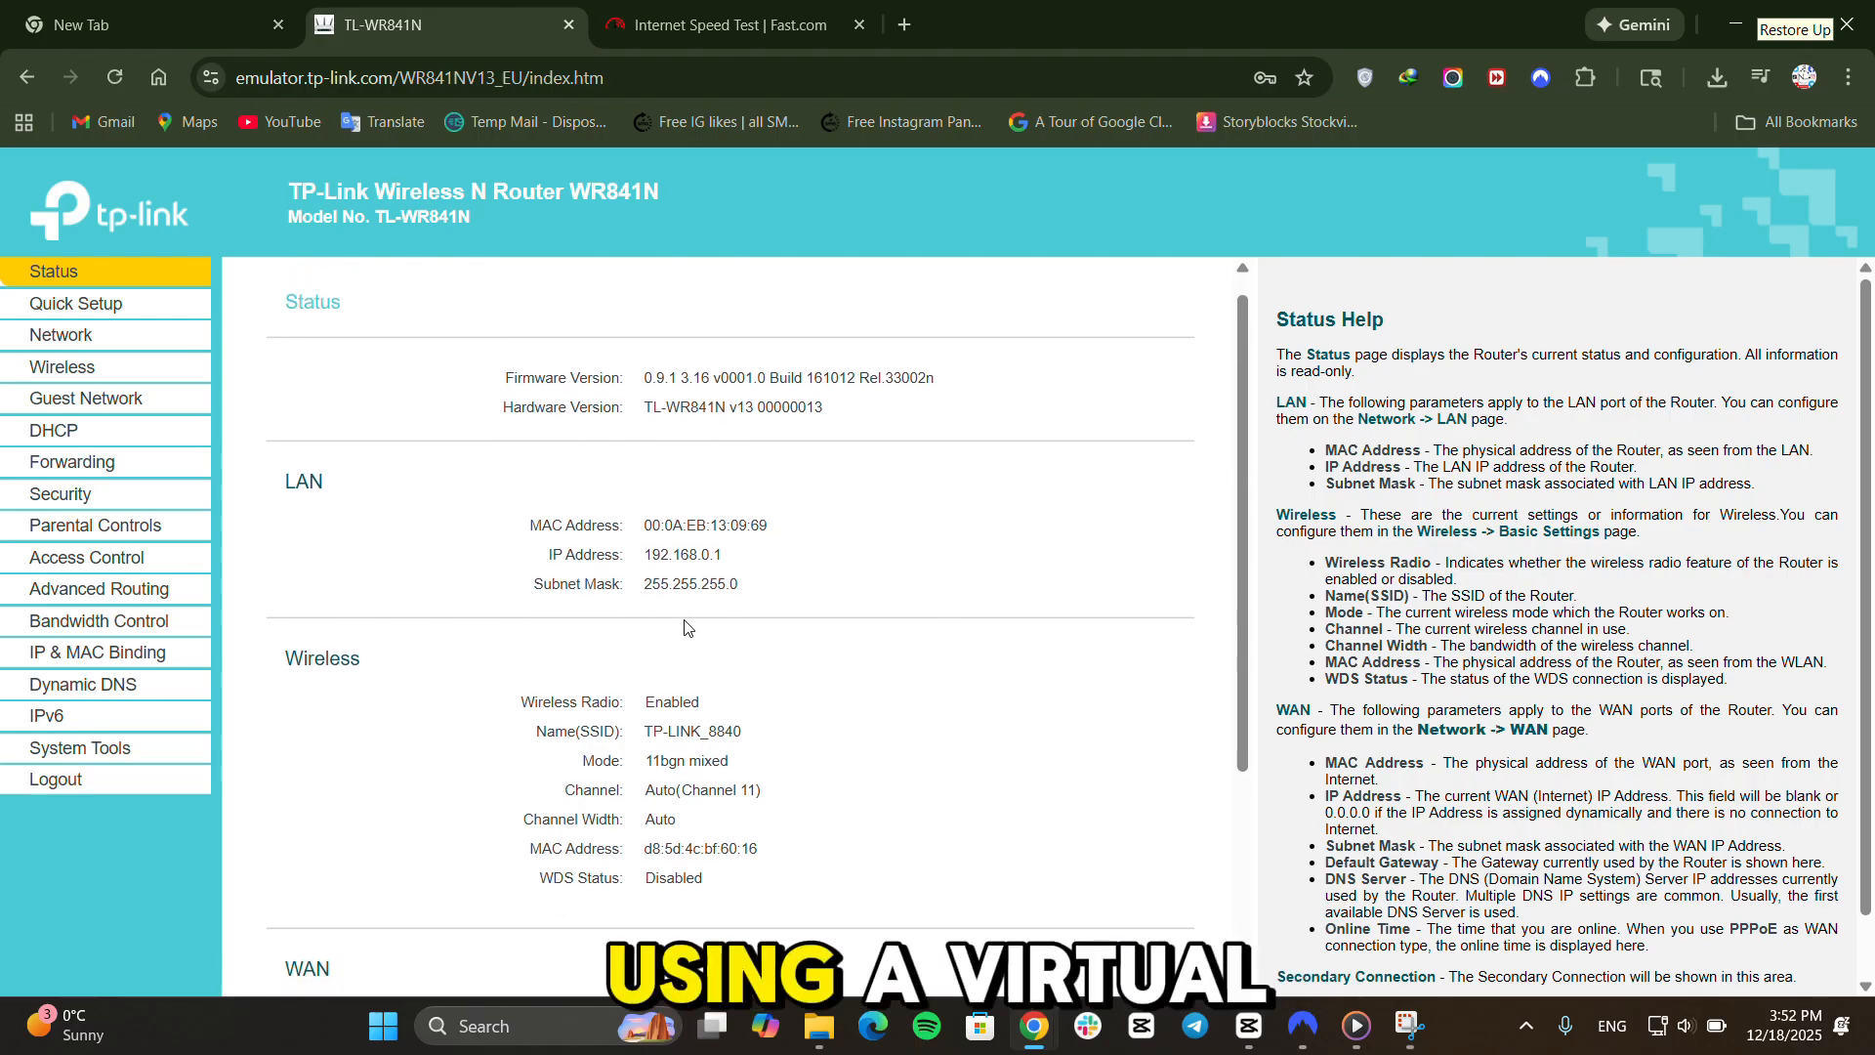
Step: Switch to the NordVPN app and browse its list of available server countries
{"action": "scroll", "coordinate": [684, 628], "scroll_direction": "up", "scroll_amount": 1}
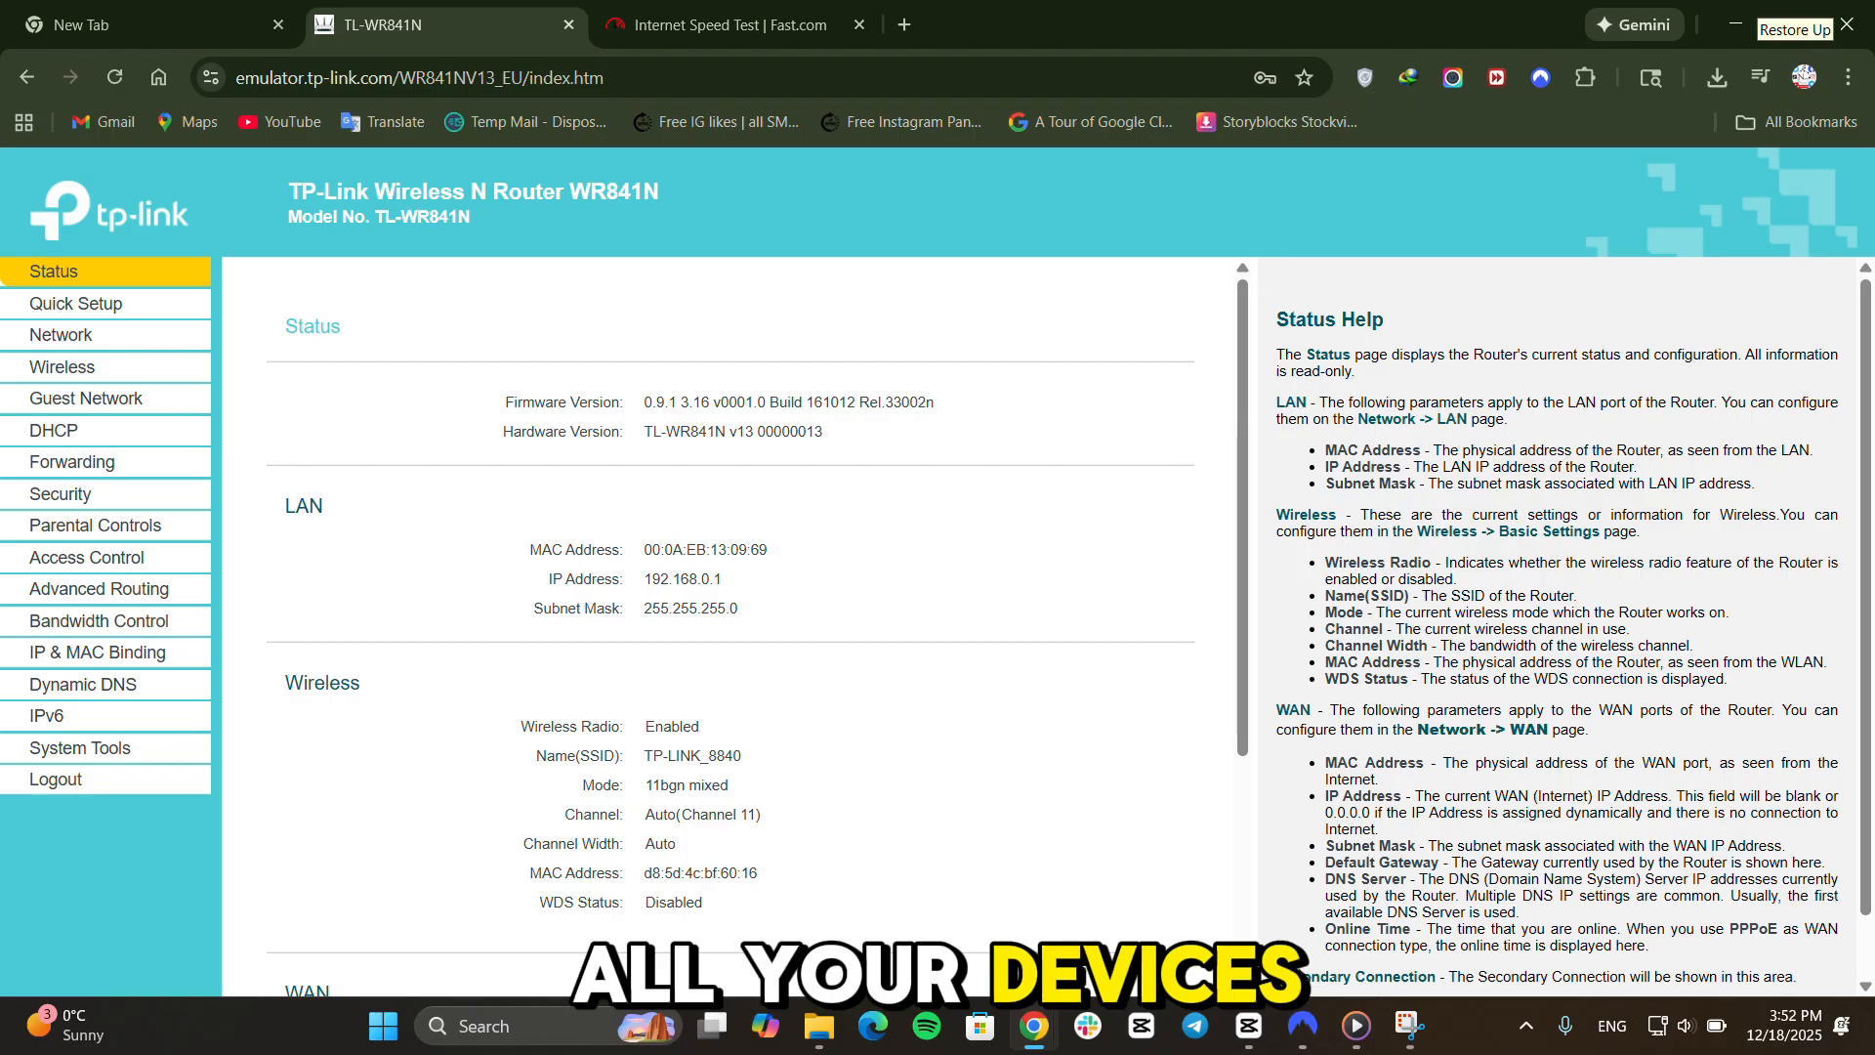
{"action": "left_click", "coordinate": [1302, 1025]}
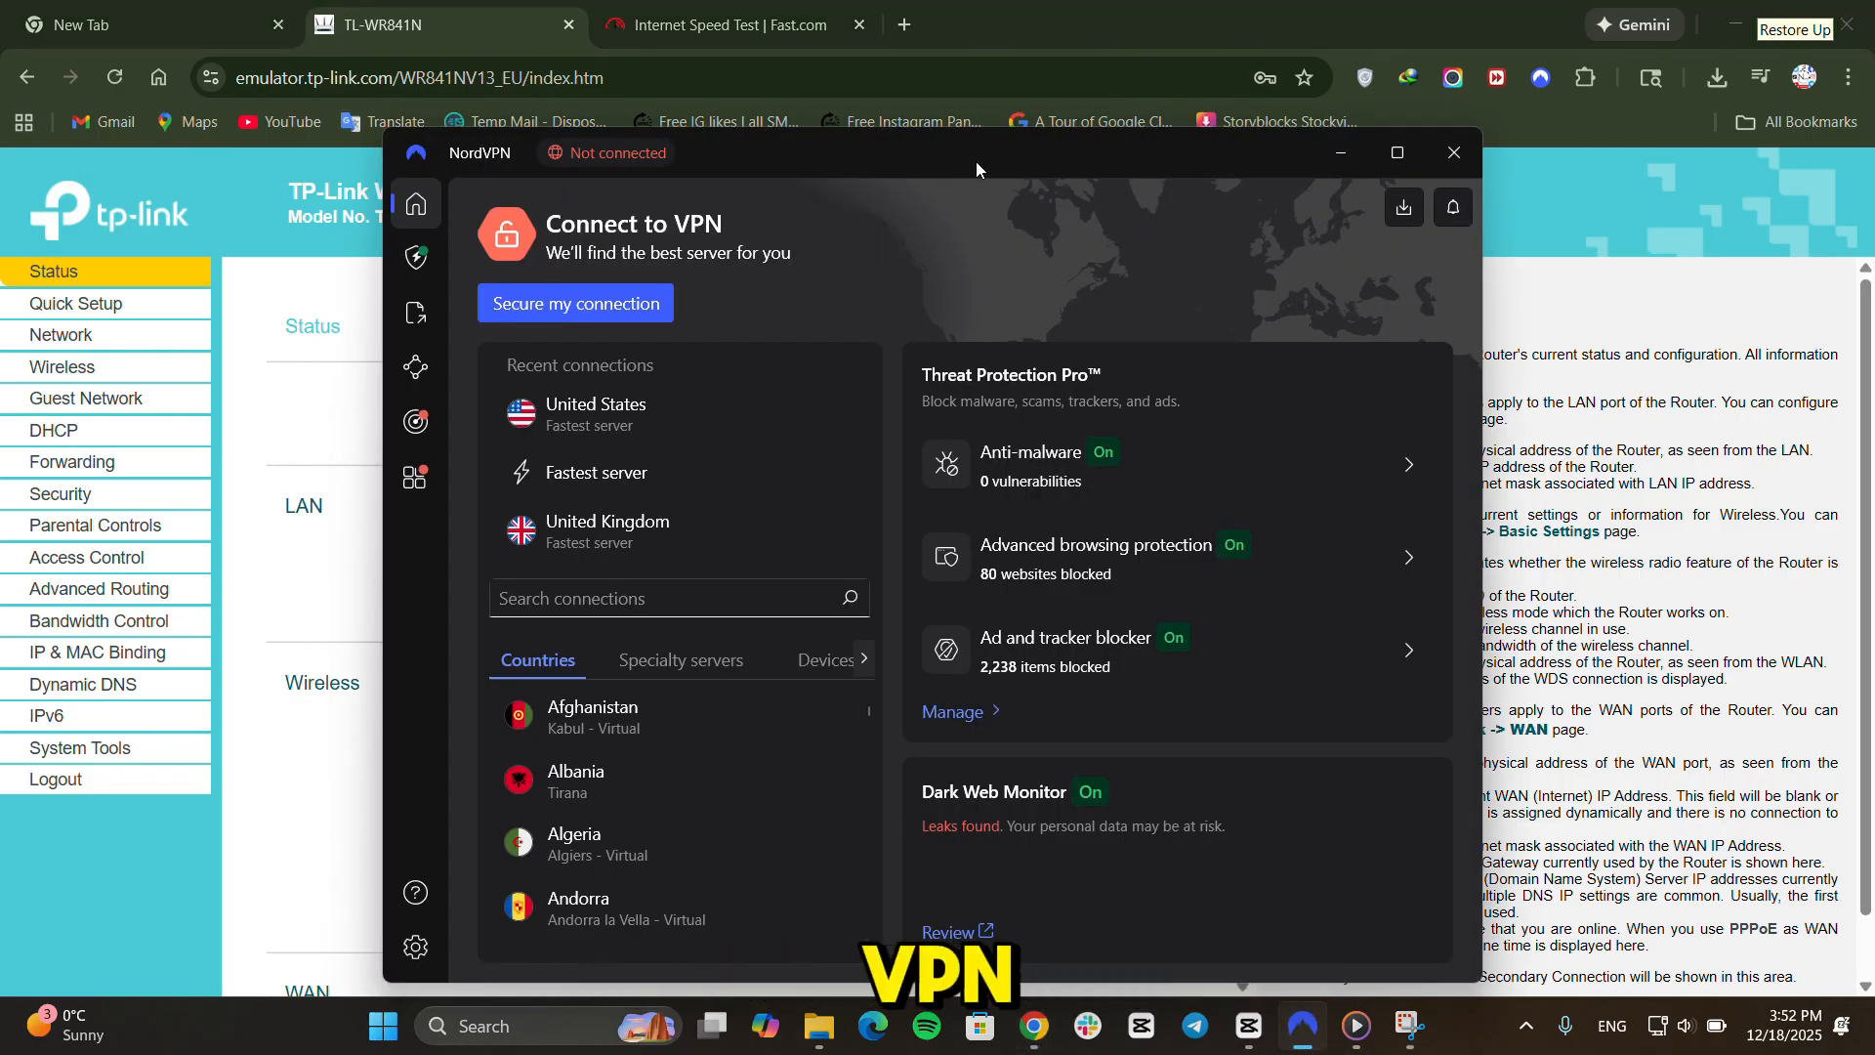
{"action": "left_click_drag", "start_coordinate": [994, 160], "coordinate": [959, 123]}
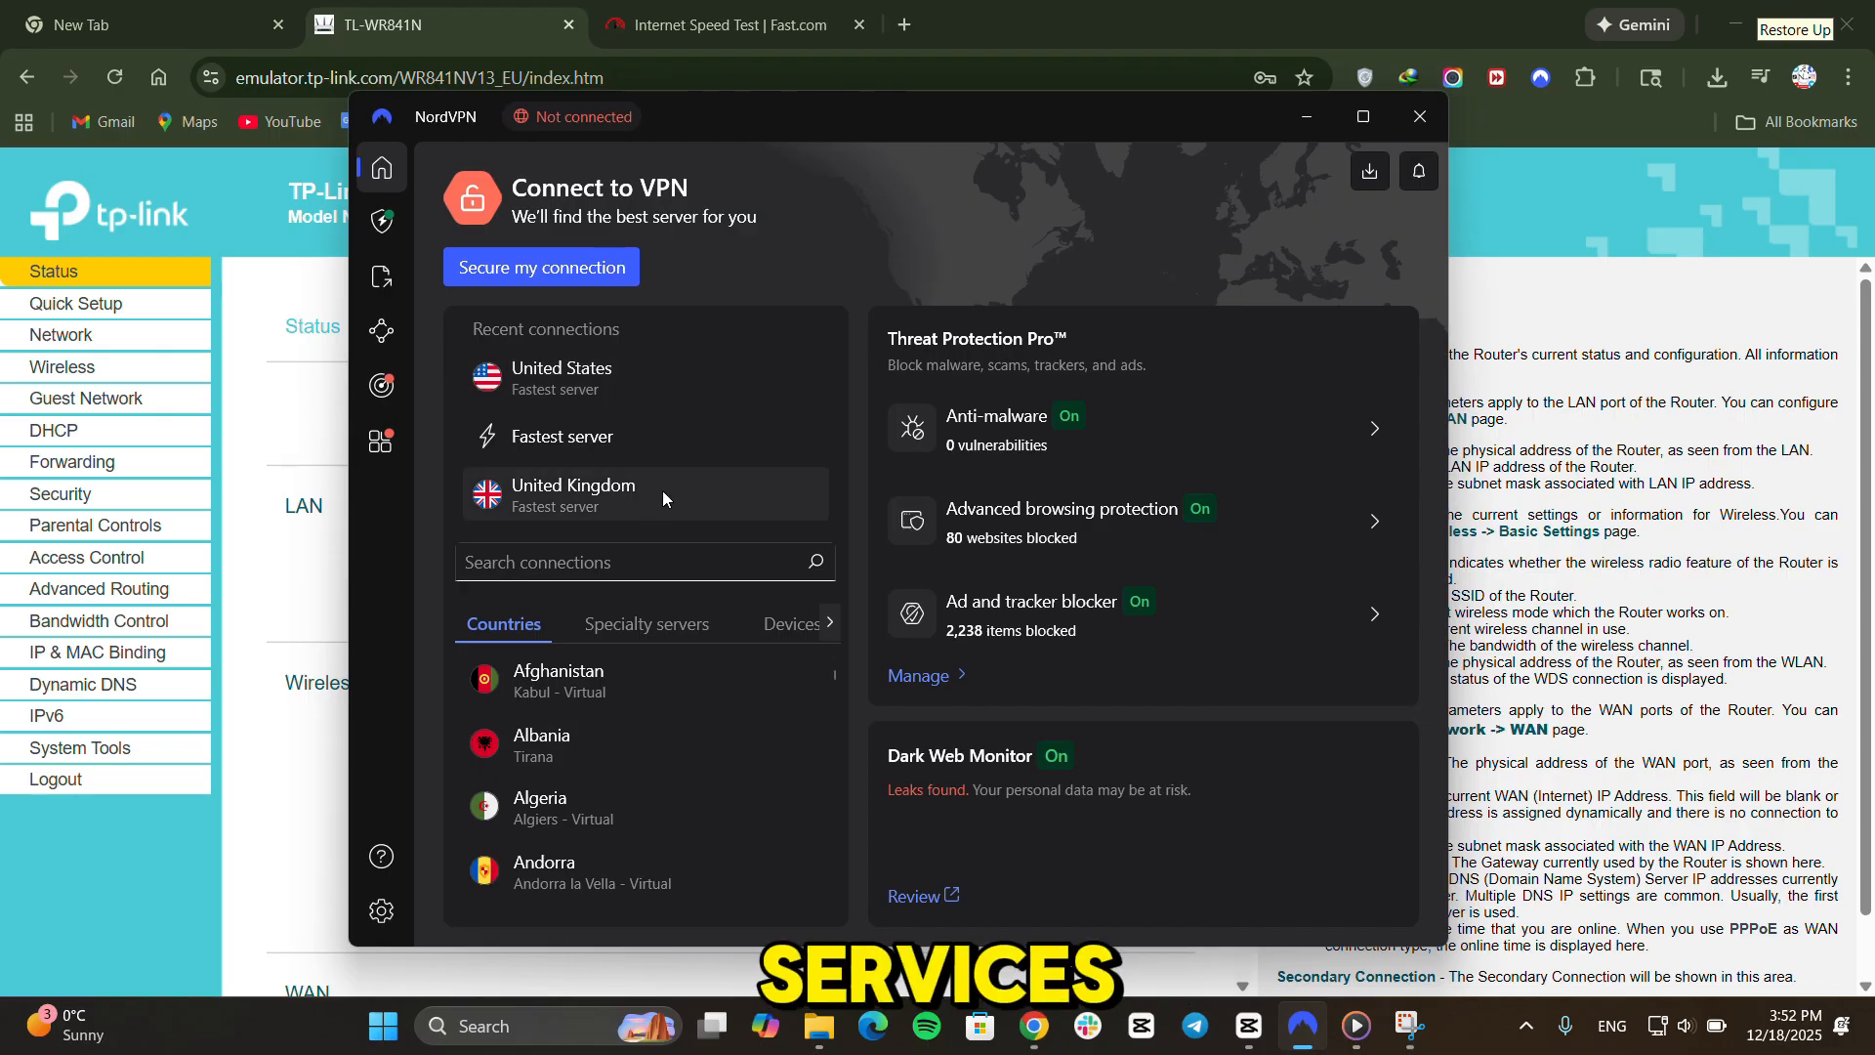
{"action": "scroll", "coordinate": [690, 825], "scroll_direction": "down", "scroll_amount": 8}
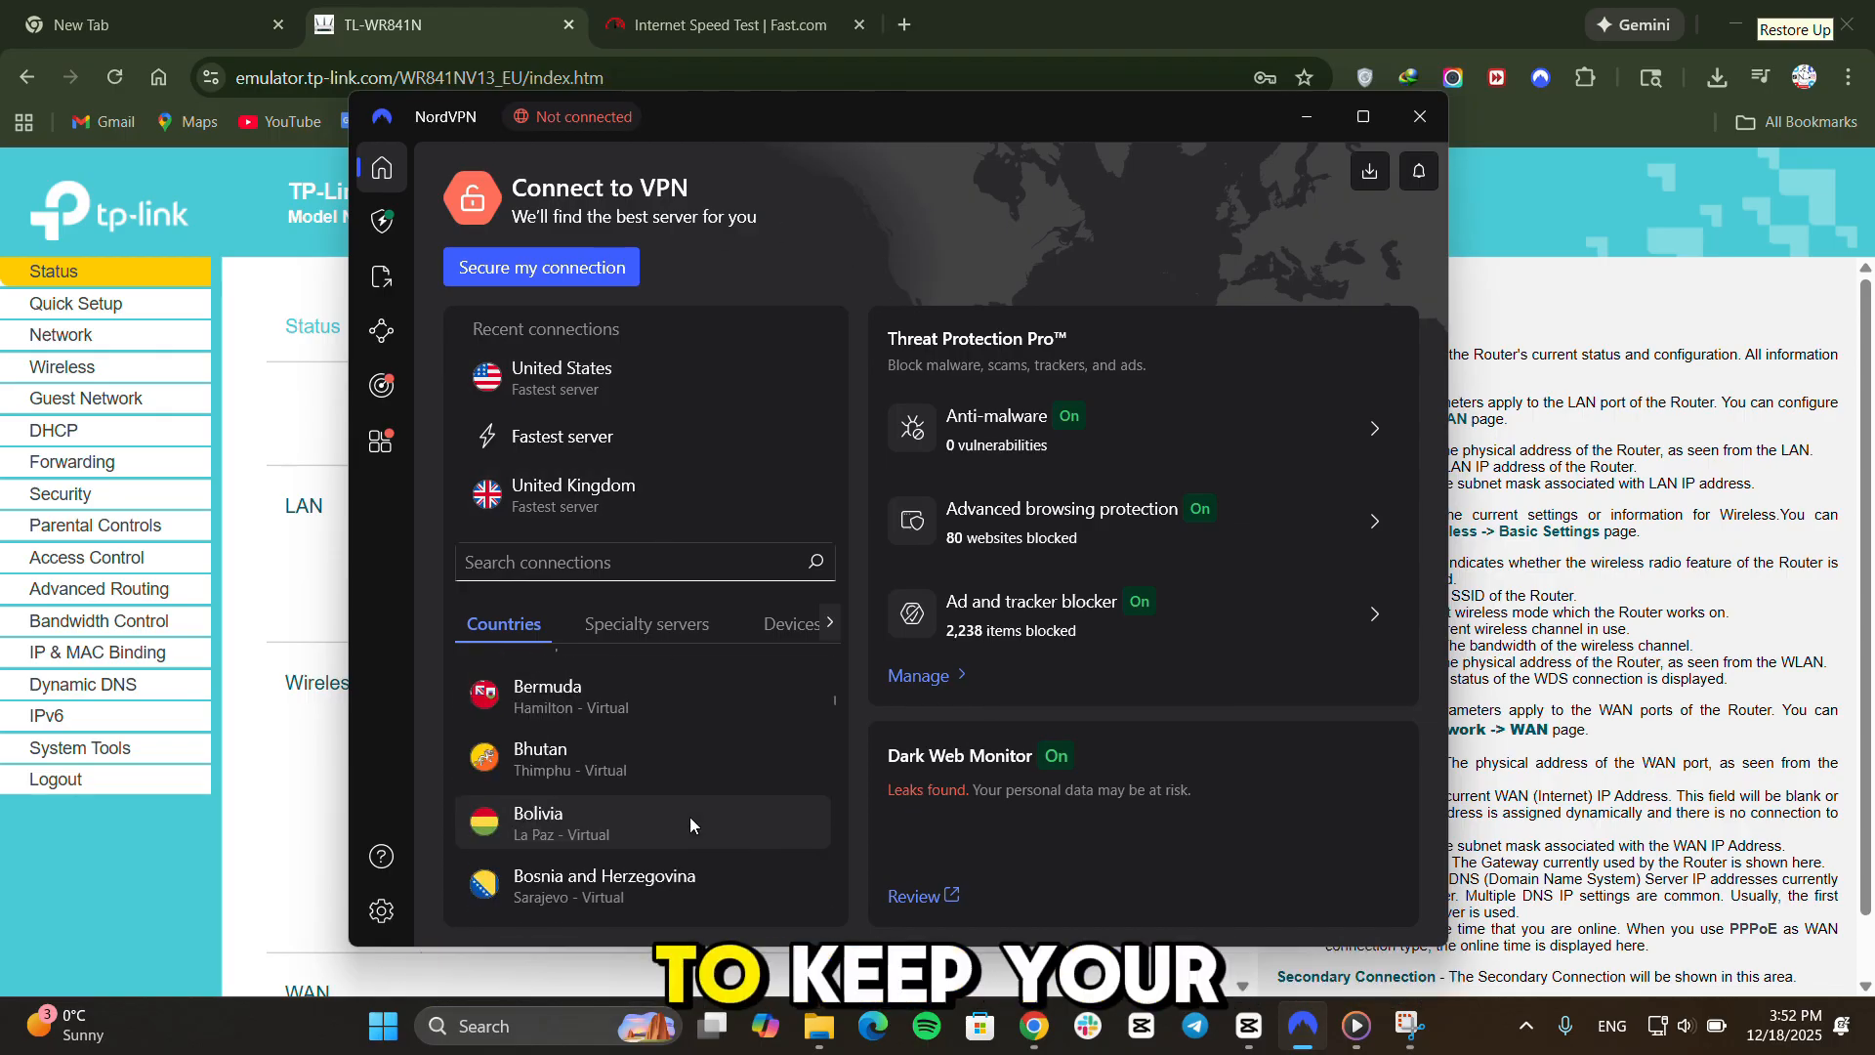
{"action": "scroll", "coordinate": [690, 816], "scroll_direction": "down", "scroll_amount": 7}
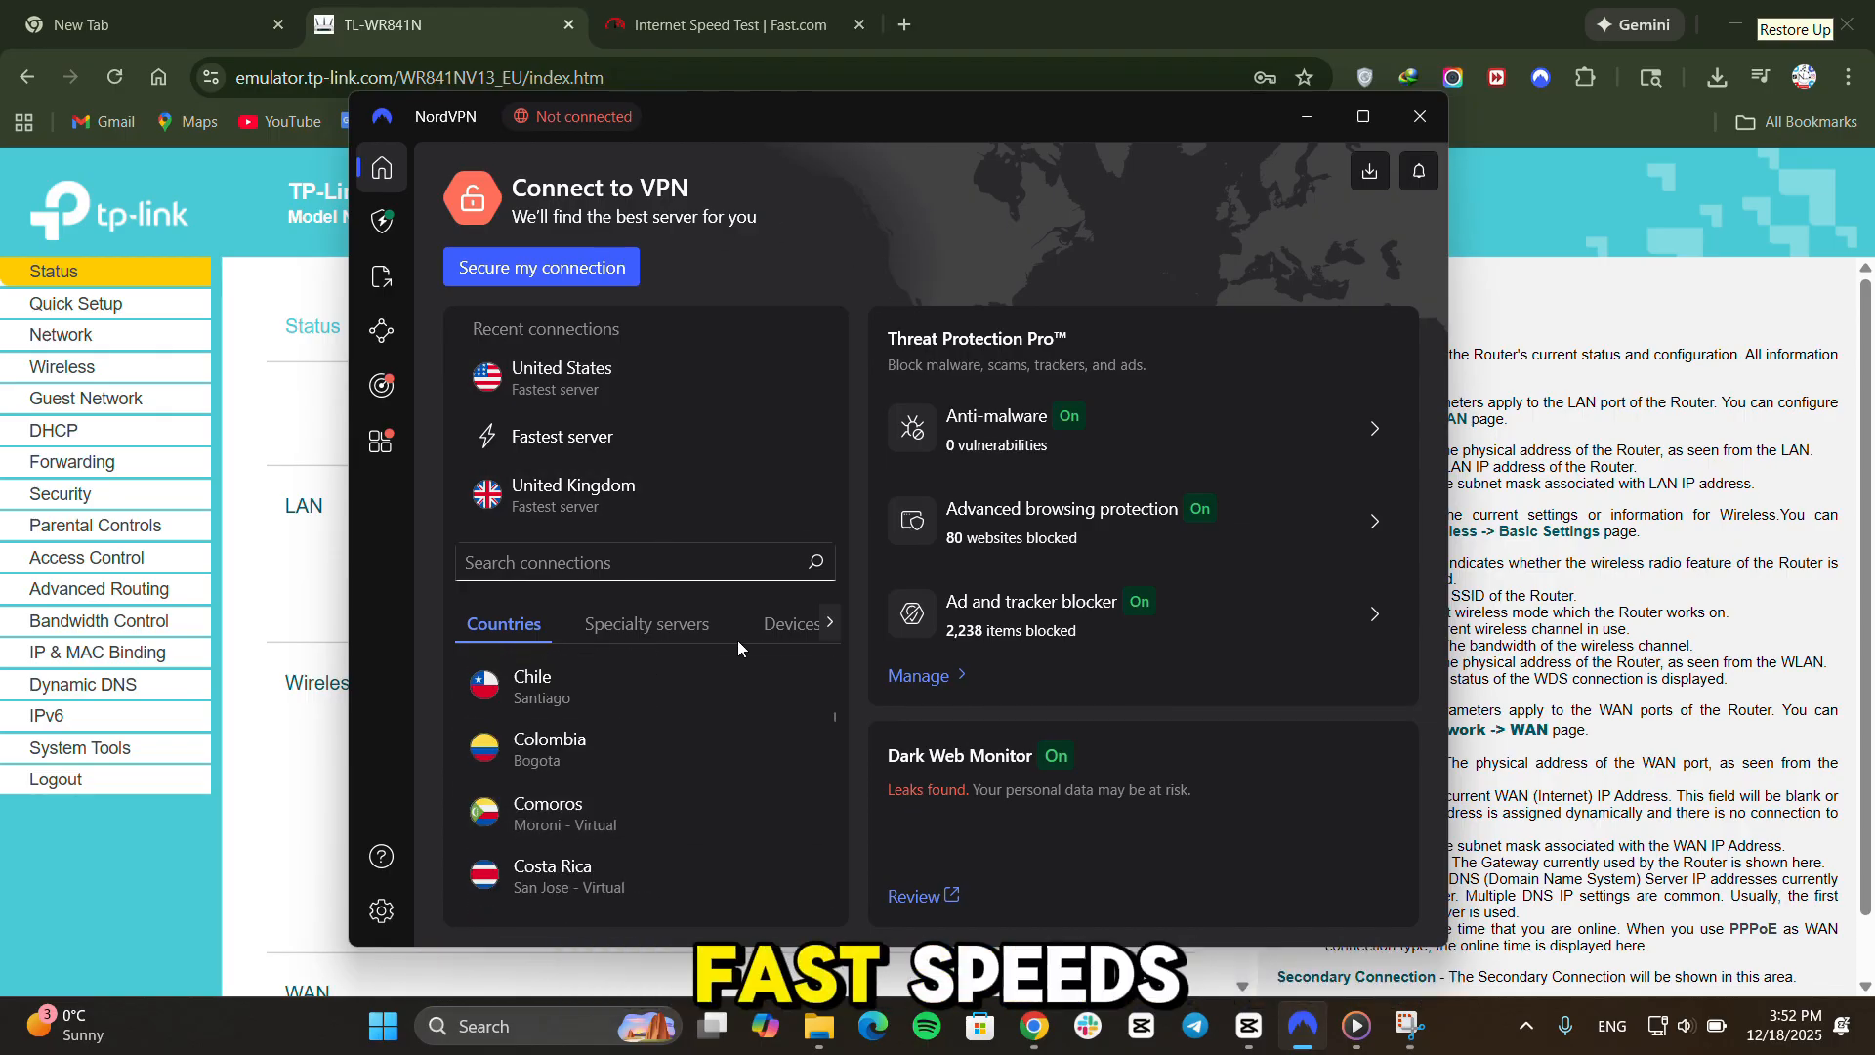
{"action": "scroll", "coordinate": [757, 748], "scroll_direction": "down", "scroll_amount": 12}
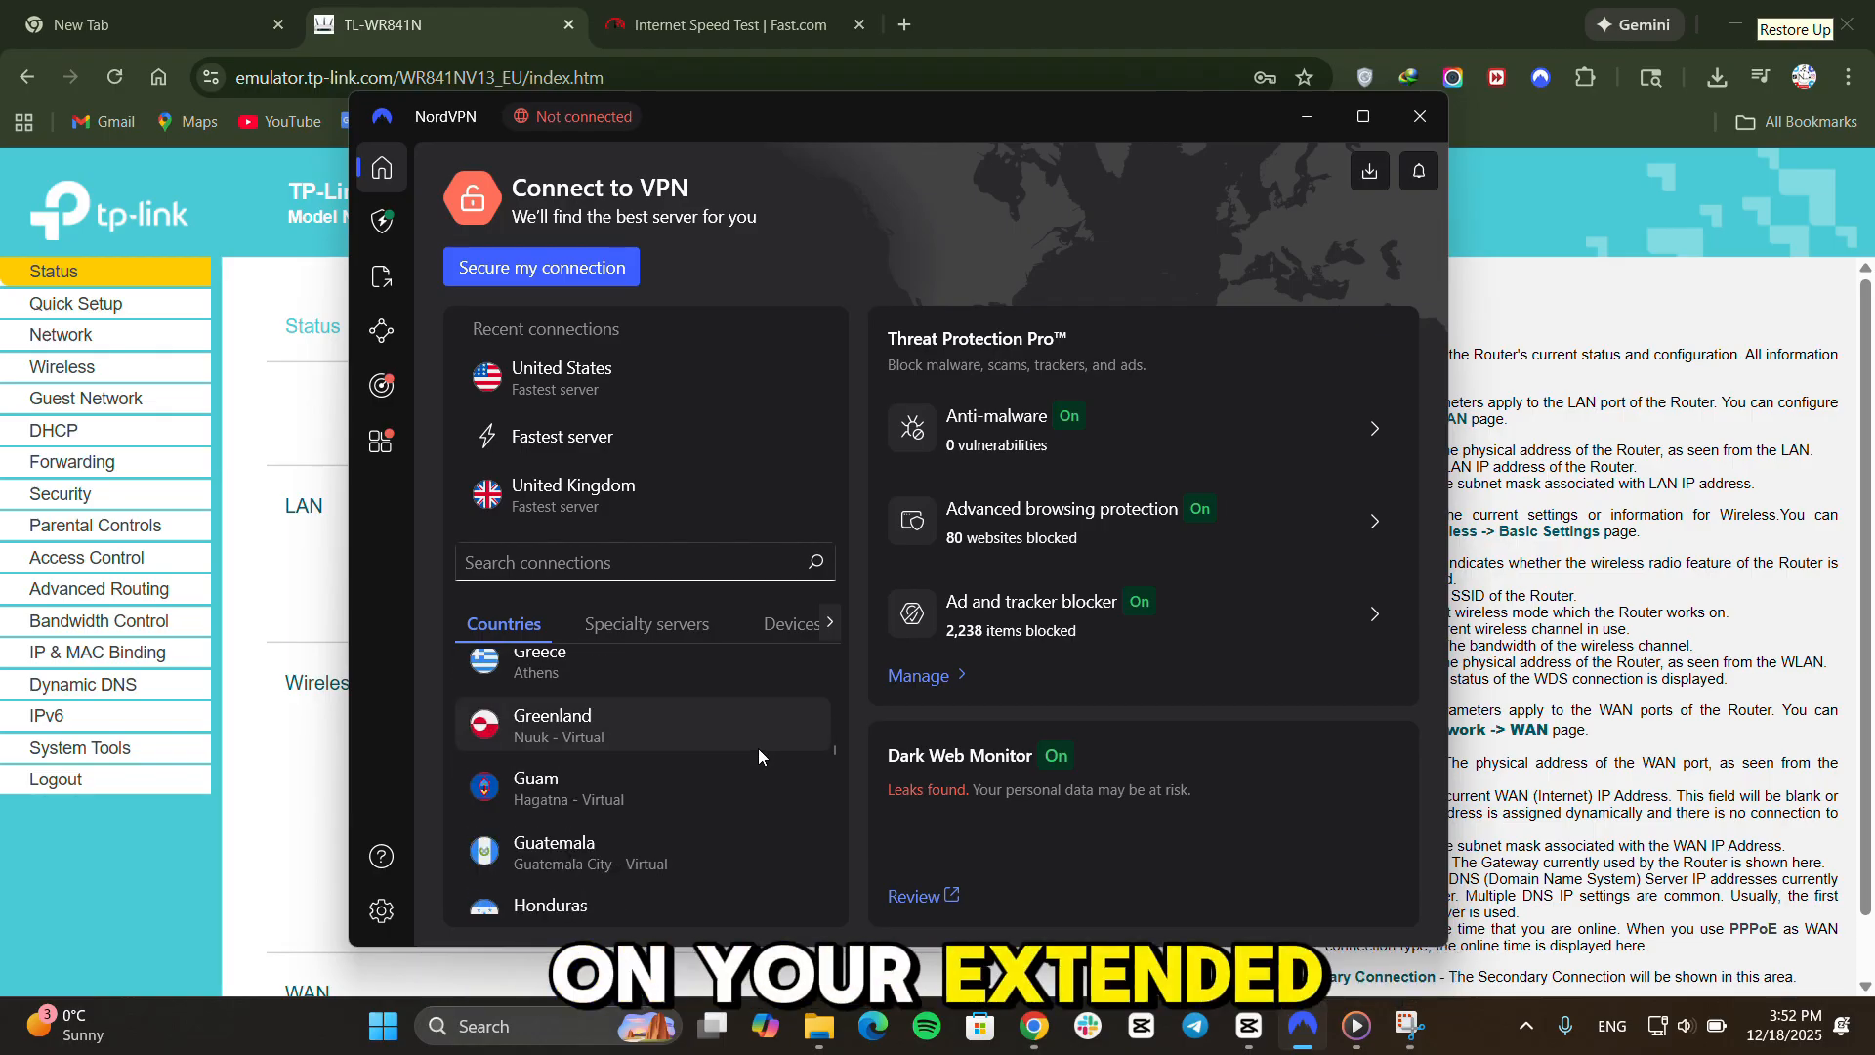
{"action": "scroll", "coordinate": [758, 748], "scroll_direction": "down", "scroll_amount": 2}
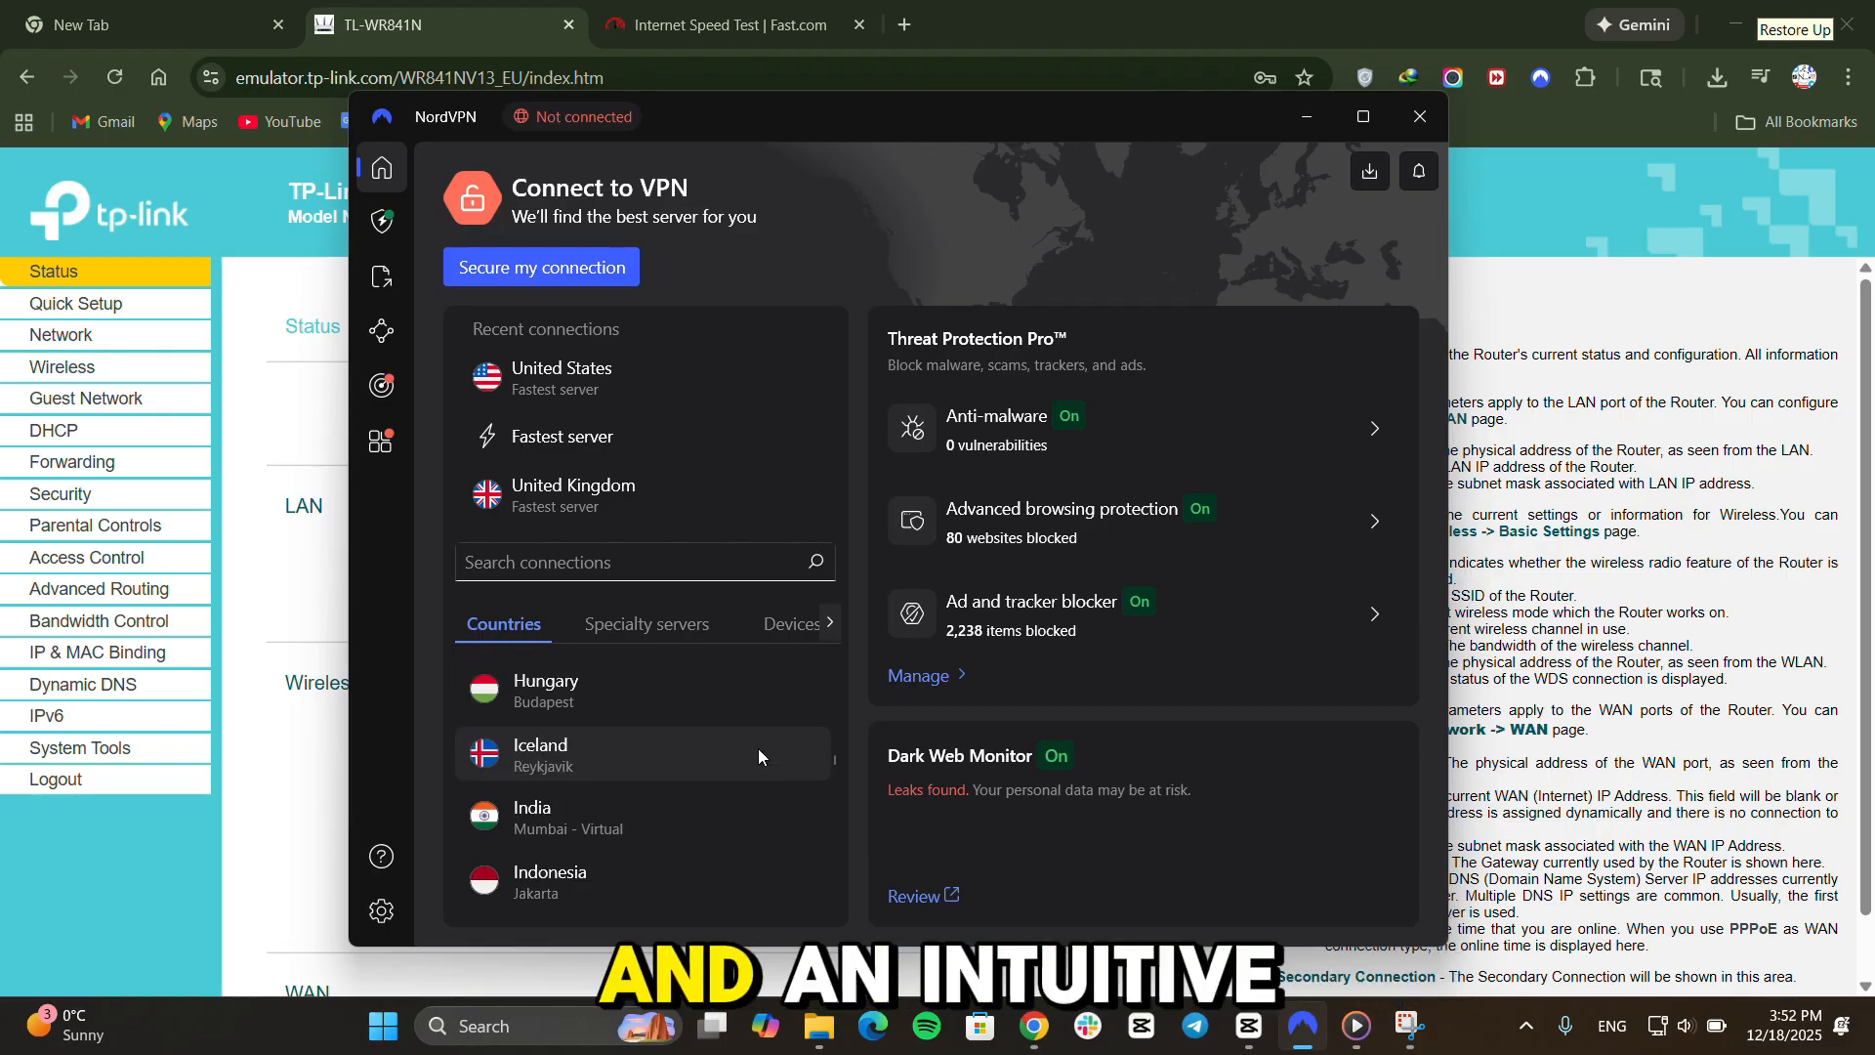
Step: Review the specialty server types and the linked devices section in the VPN connection options
{"action": "left_click", "coordinate": [661, 630]}
{"action": "scroll", "coordinate": [649, 845], "scroll_direction": "down", "scroll_amount": 1}
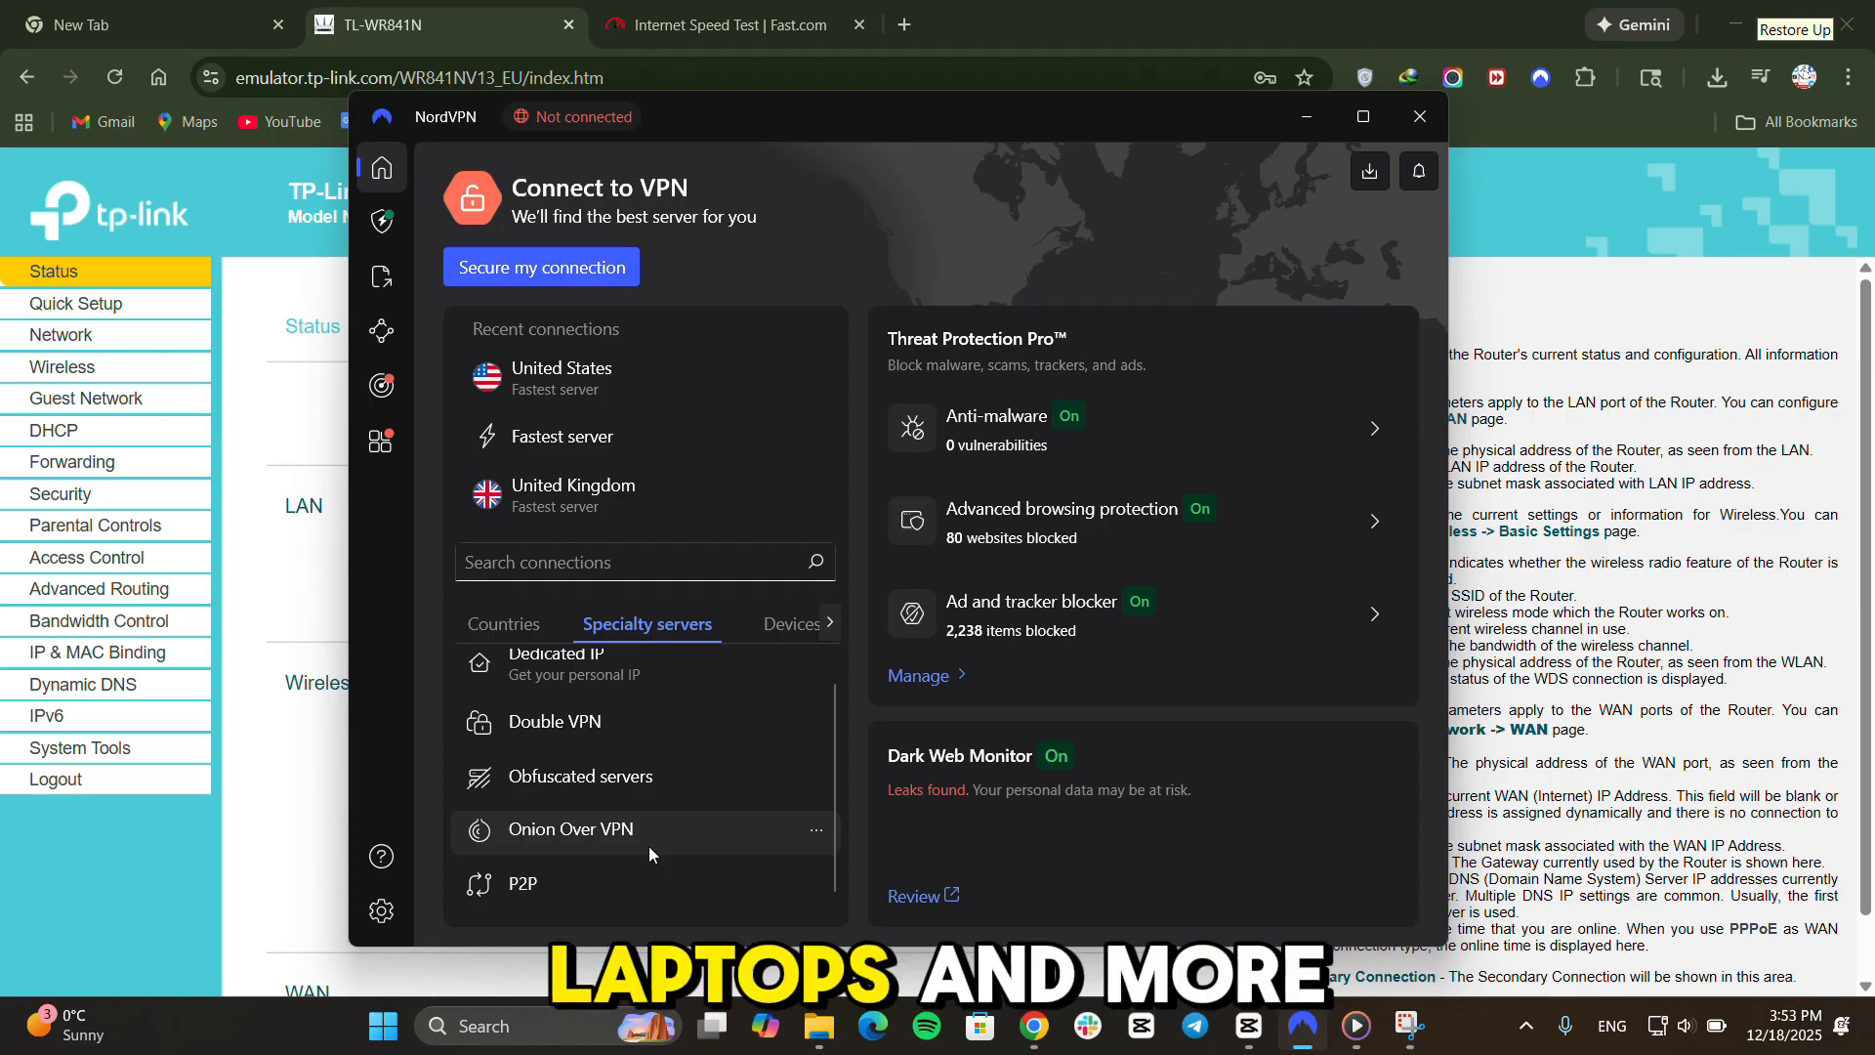
{"action": "left_click", "coordinate": [787, 622]}
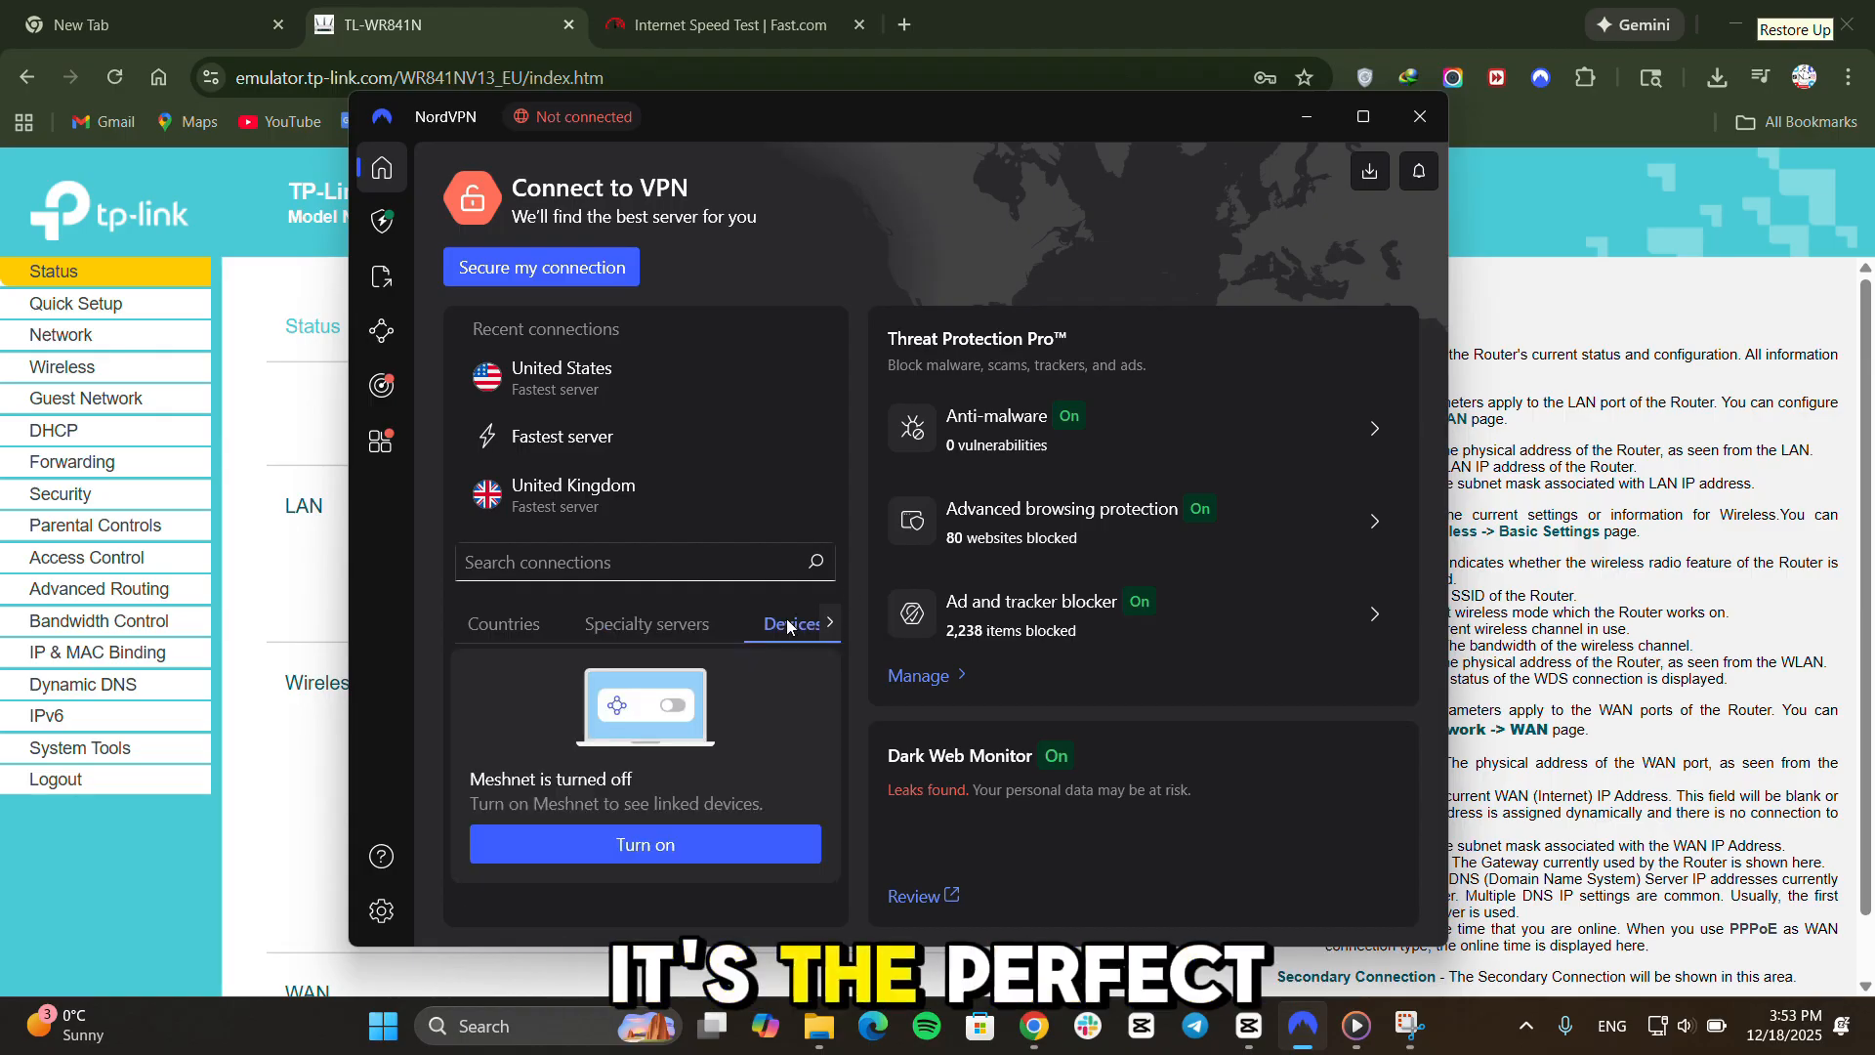
Step: Connect the VPN to the India (Mumbai) virtual server from the country list
{"action": "left_click", "coordinate": [517, 621]}
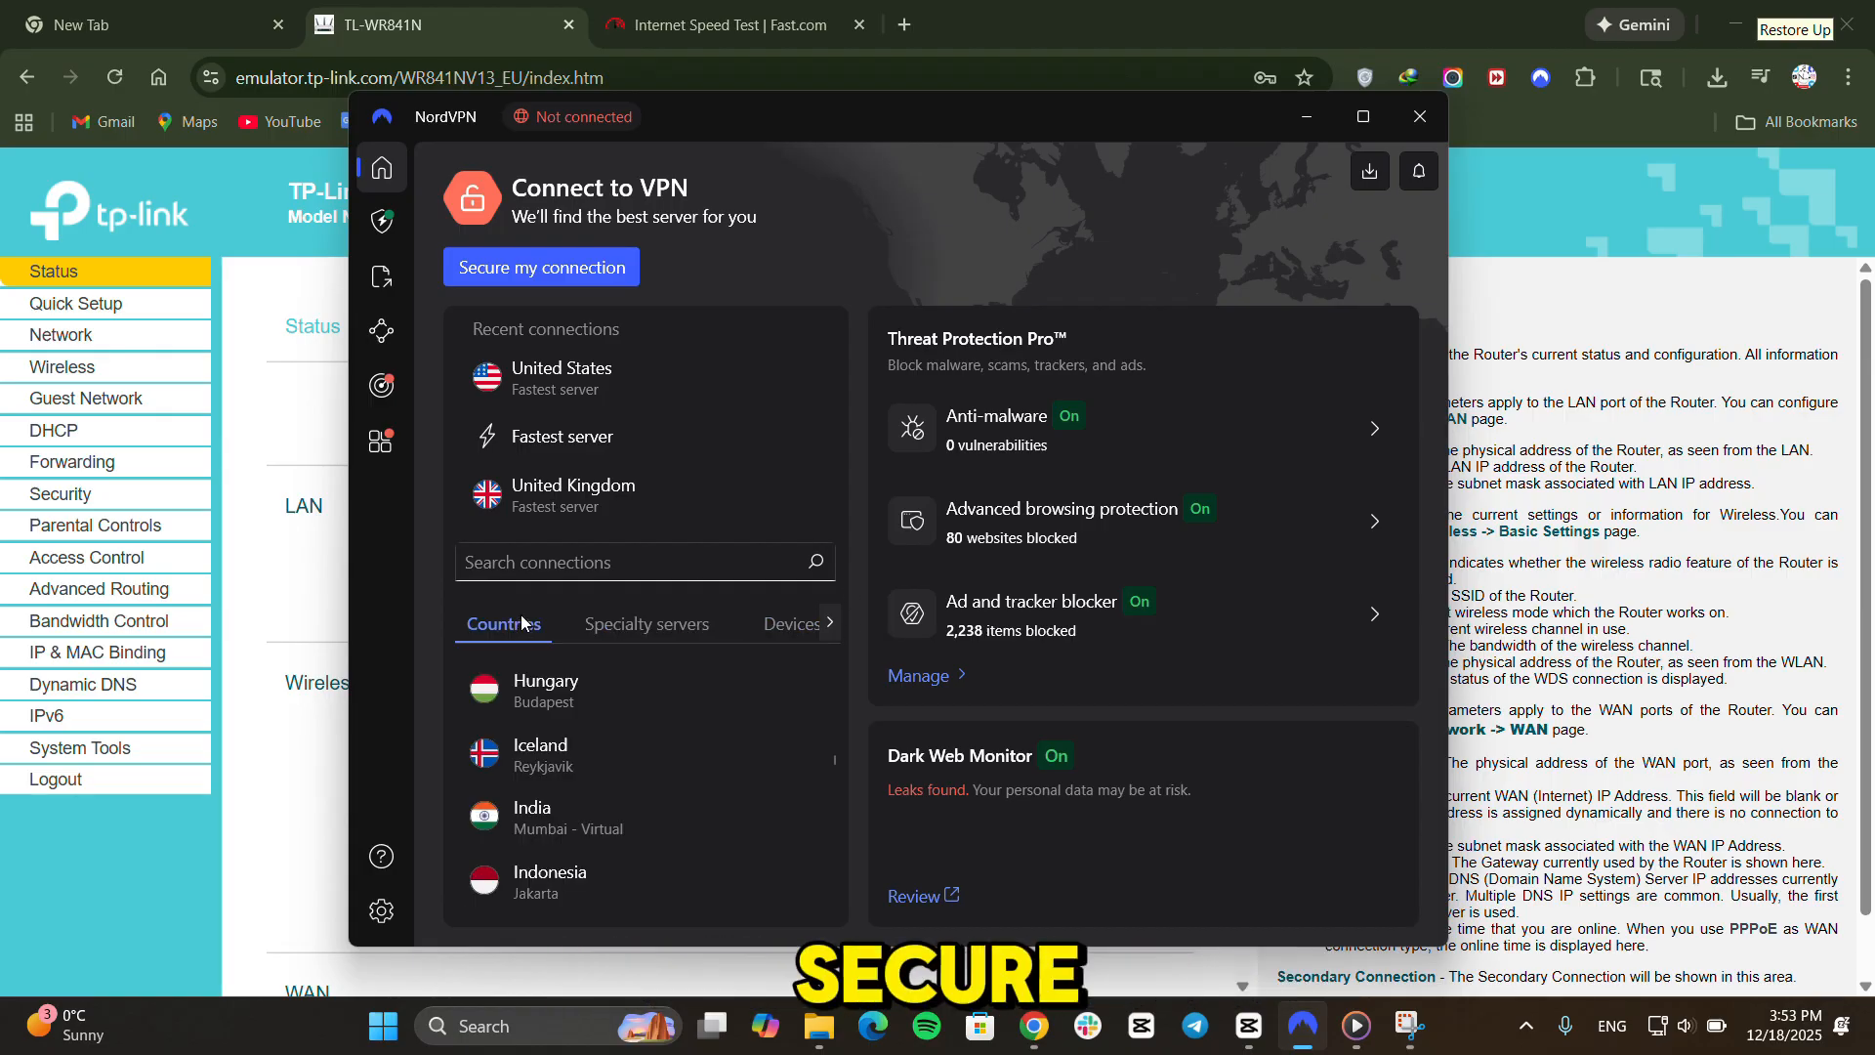
{"action": "left_click", "coordinate": [592, 800]}
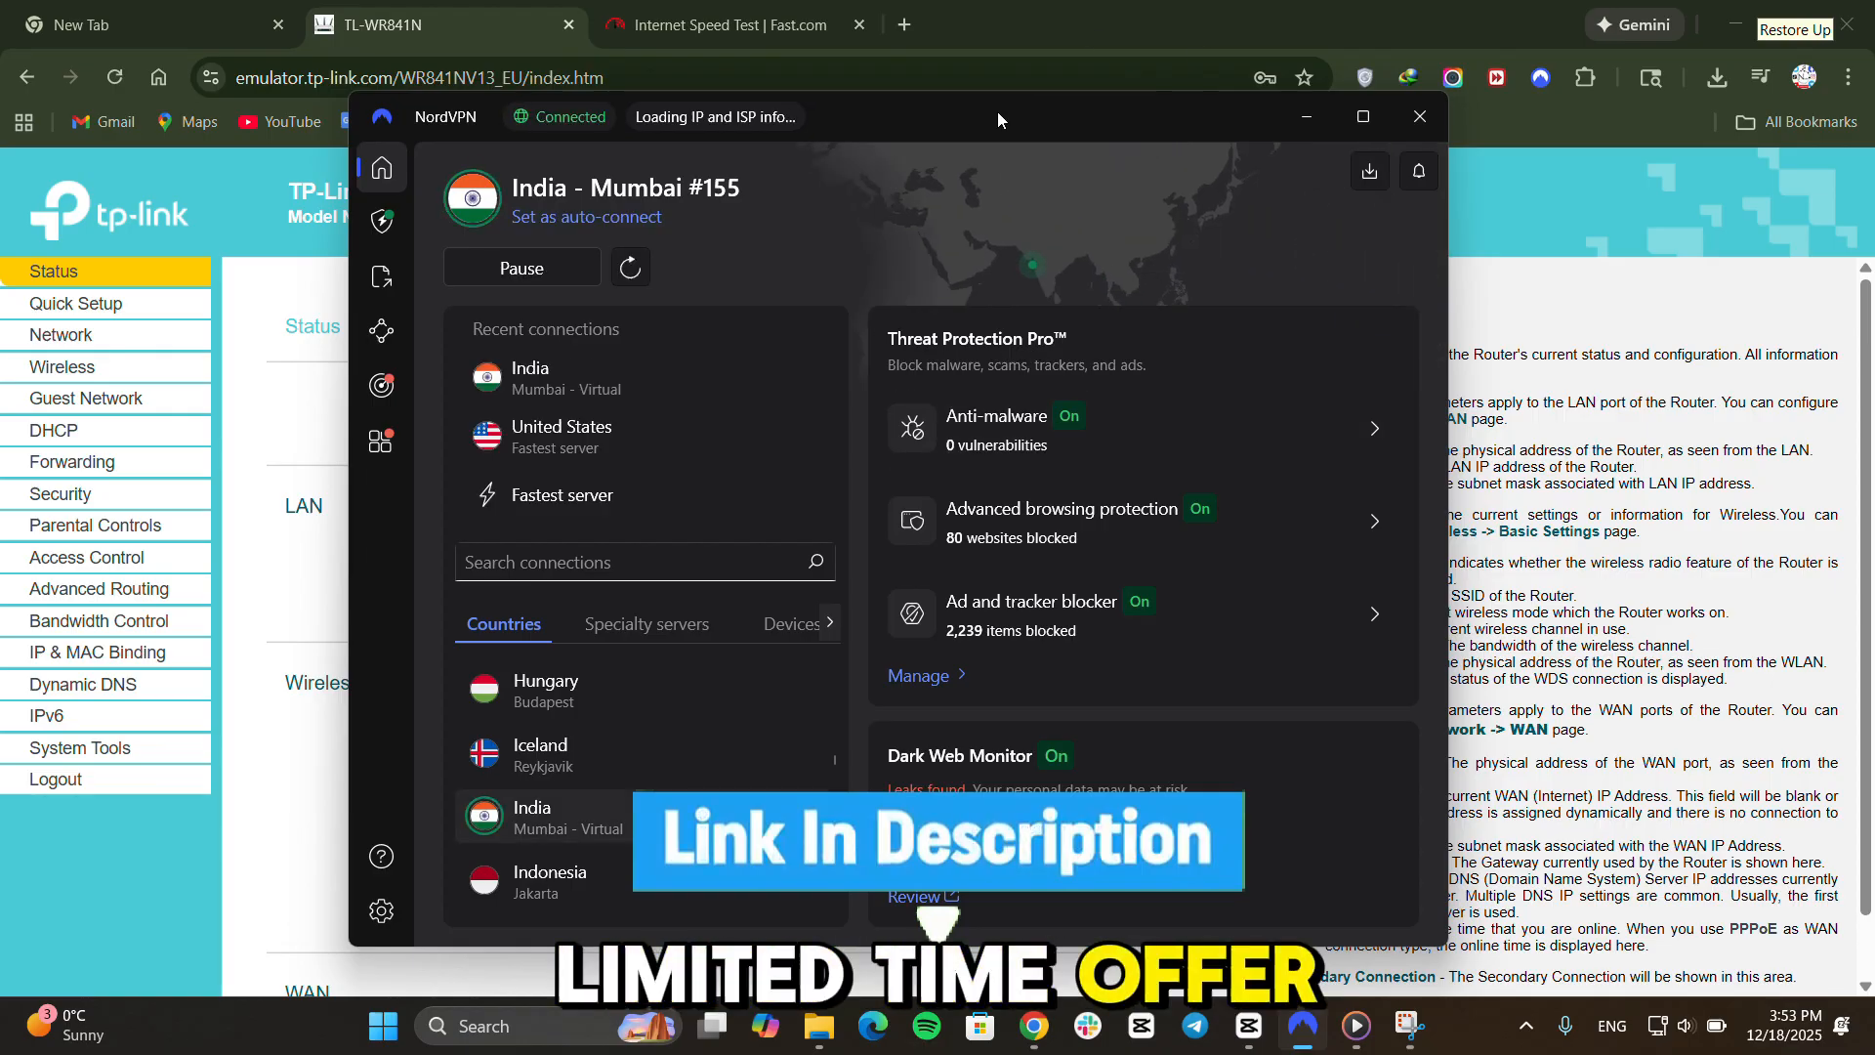
{"action": "left_click_drag", "start_coordinate": [1069, 124], "coordinate": [1139, 160]}
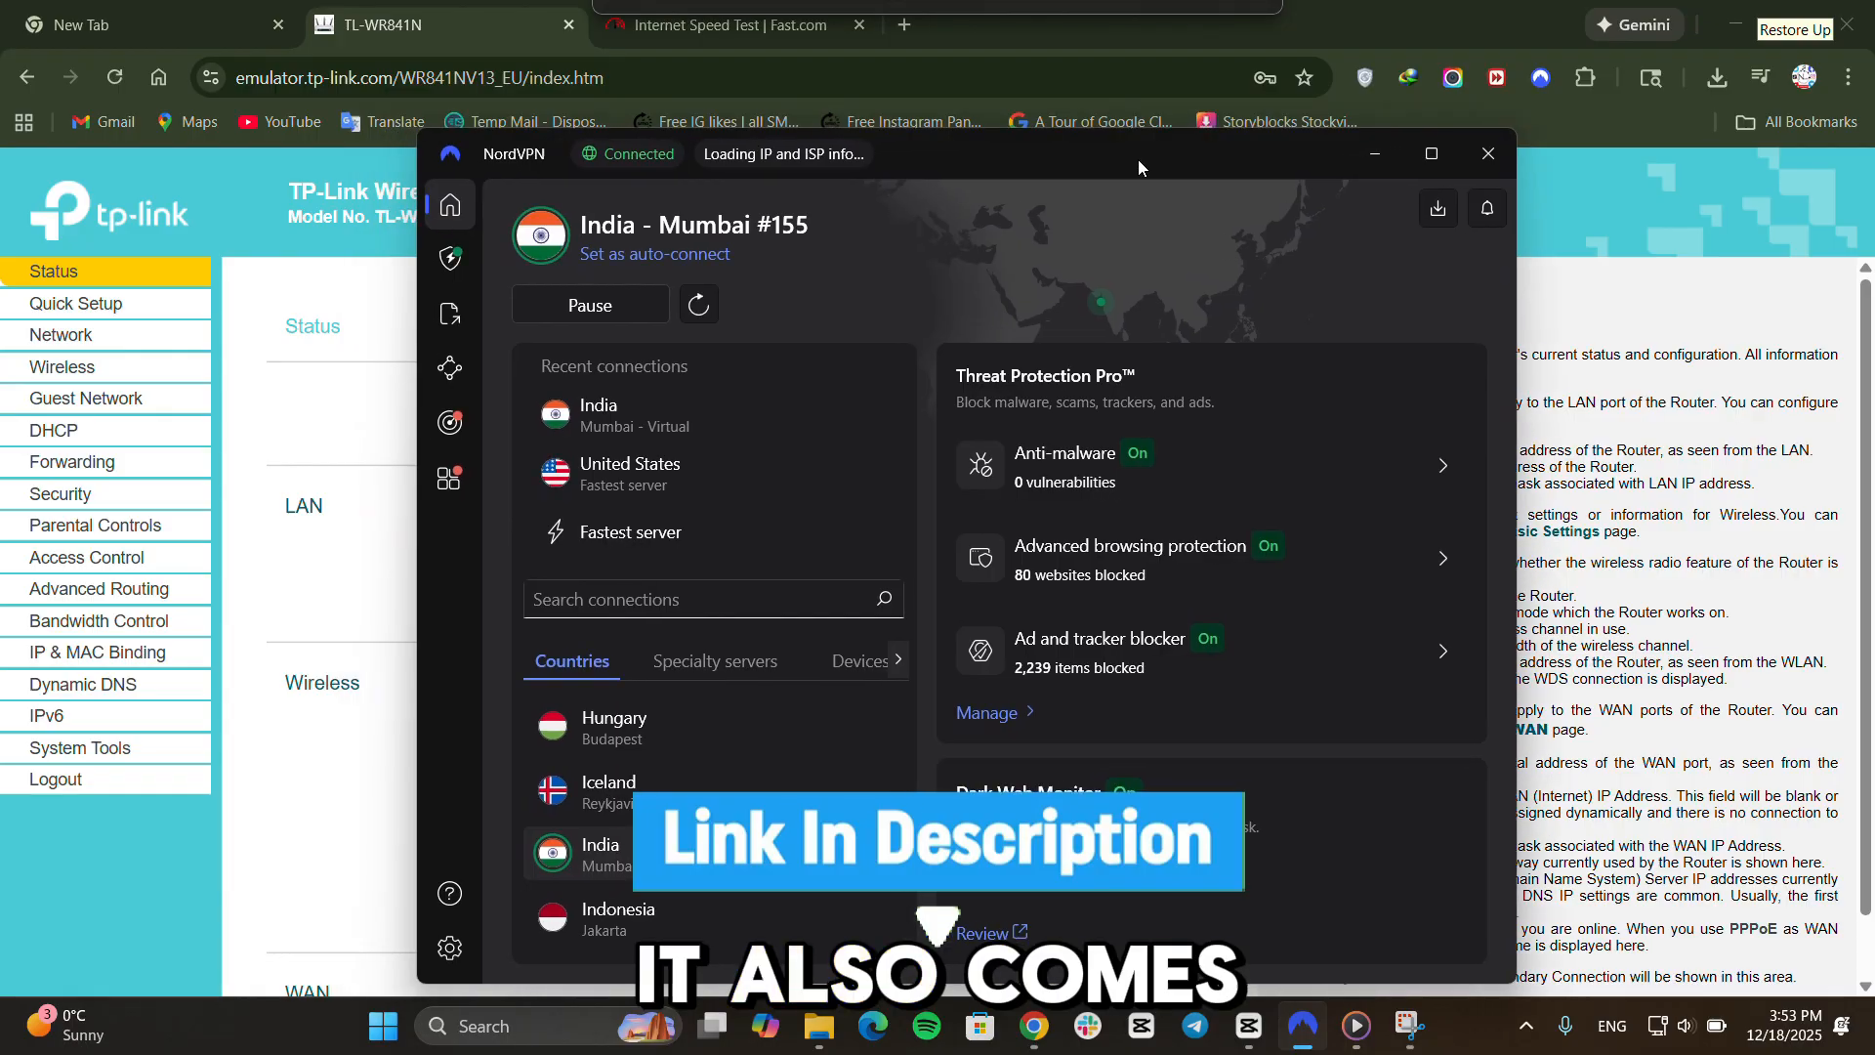